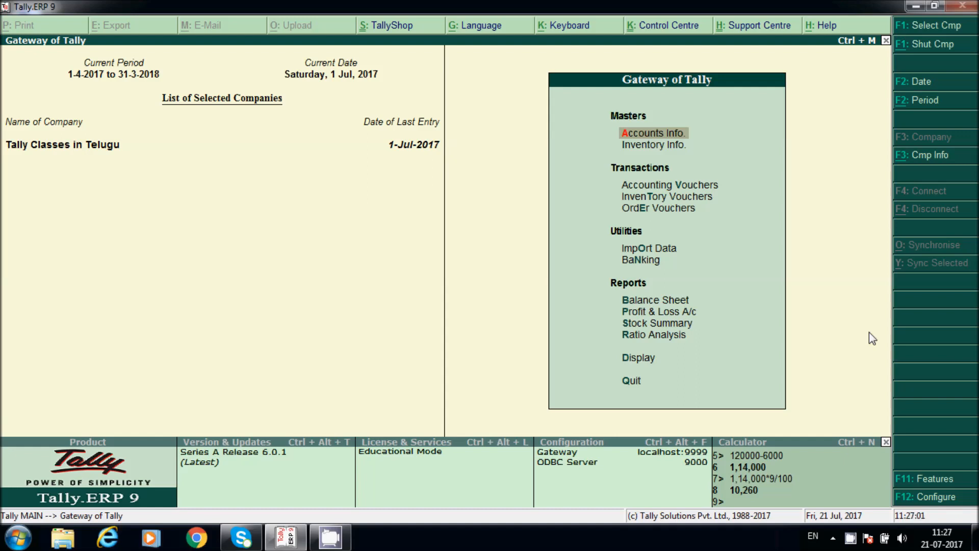
# Step: Start a purchase voucher with supplier invoice number 12 dated 1-Jul-2017
pyautogui.press('Escape')
pyautogui.press('Escape')
pyautogui.press('v')
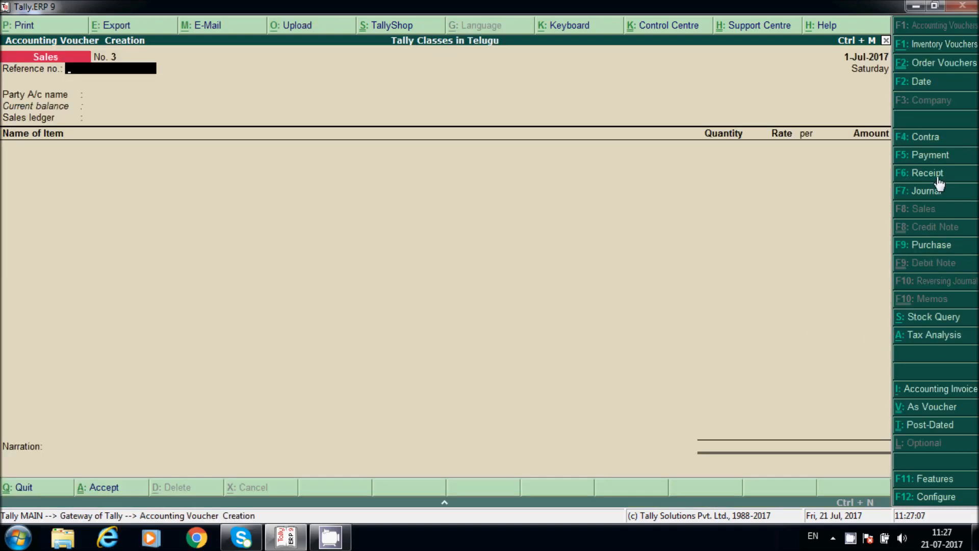
pyautogui.click(938, 255)
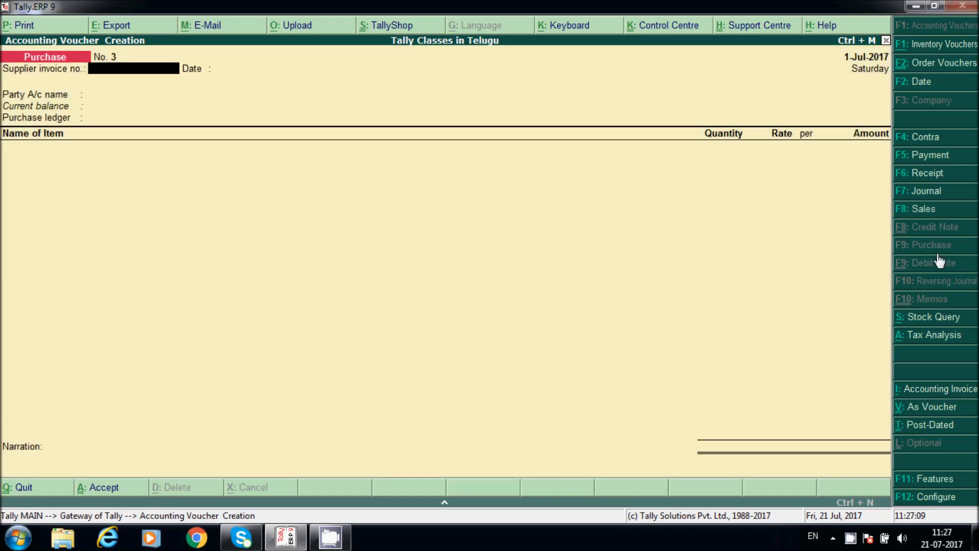
pyautogui.write('12')
pyautogui.press('Return')
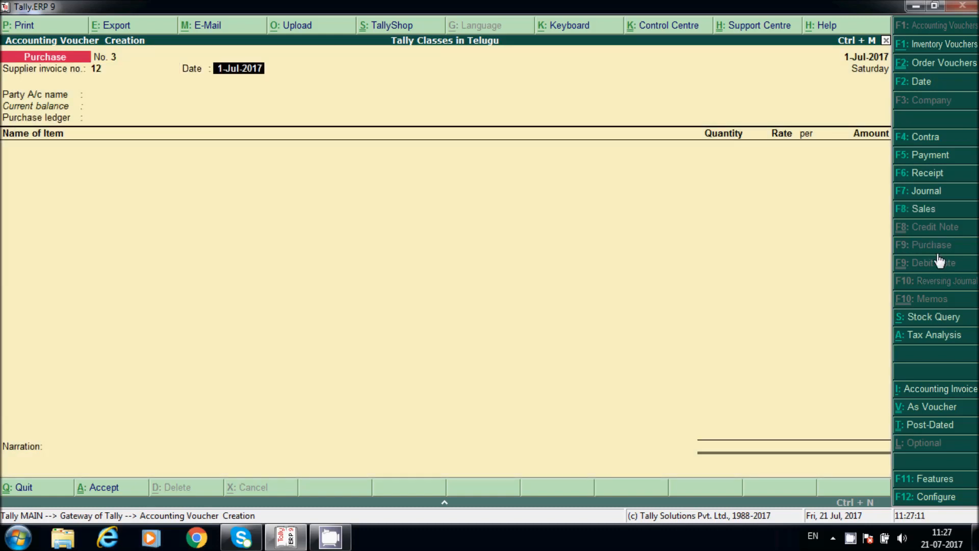
pyautogui.press('Return')
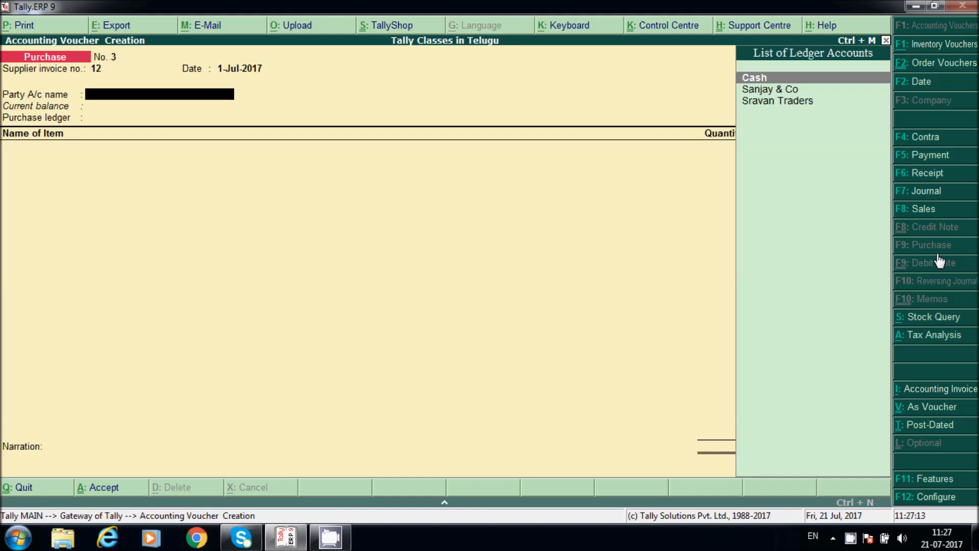
# Step: Create the supplier ledger 'Ranjith Traders' under Sundry Creditors
pyautogui.hotkey('alt', 'c')
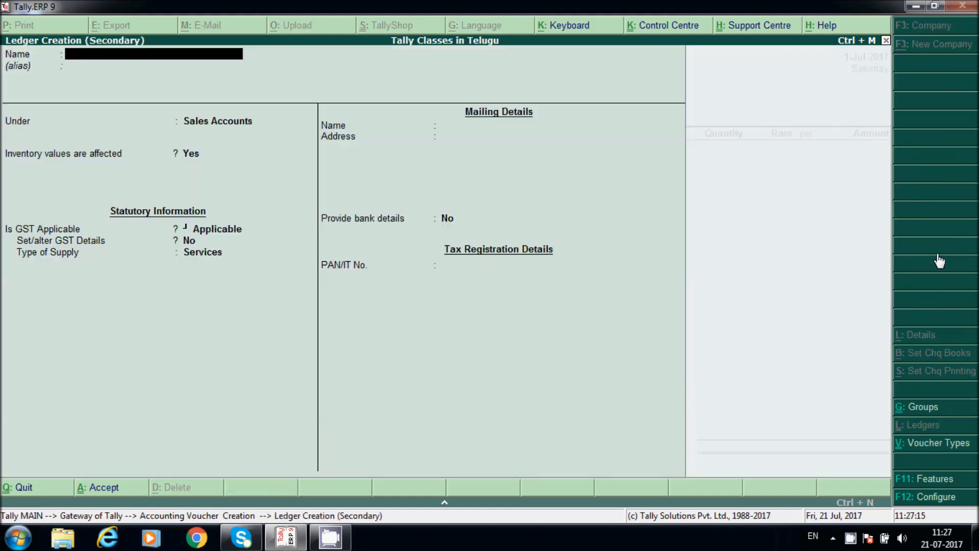
pyautogui.write('Ranjith Traders')
pyautogui.press('Return')
pyautogui.press('Return')
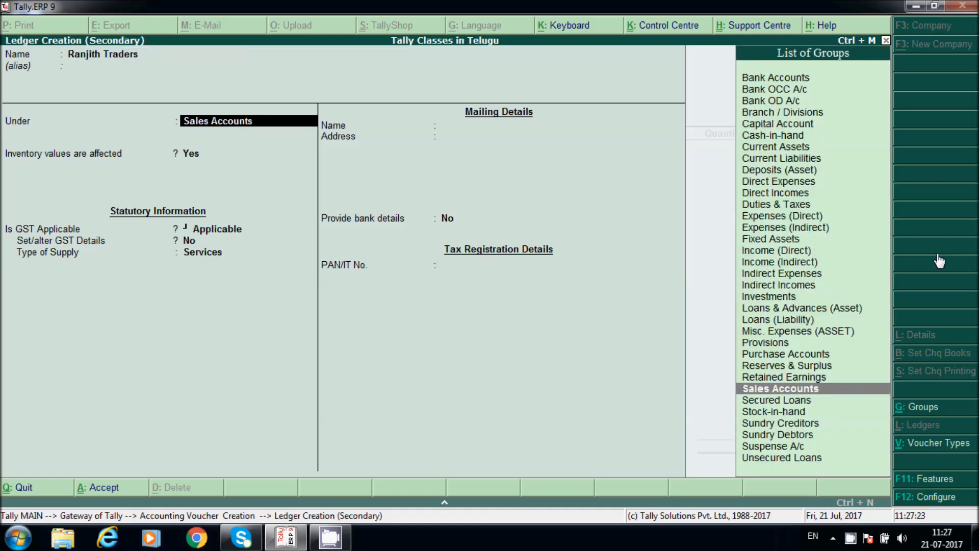
pyautogui.write('Su')
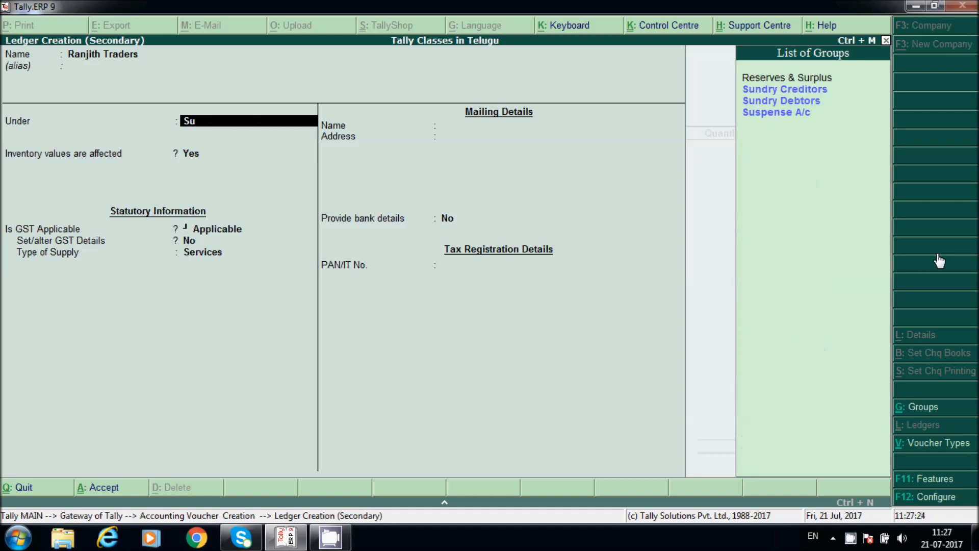
pyautogui.press('Down')
pyautogui.press('Return')
pyautogui.press('Return')
pyautogui.press('Return')
pyautogui.press('Return')
pyautogui.press('Return')
pyautogui.press('Return')
pyautogui.press('Return')
pyautogui.press('Return')
pyautogui.press('Return')
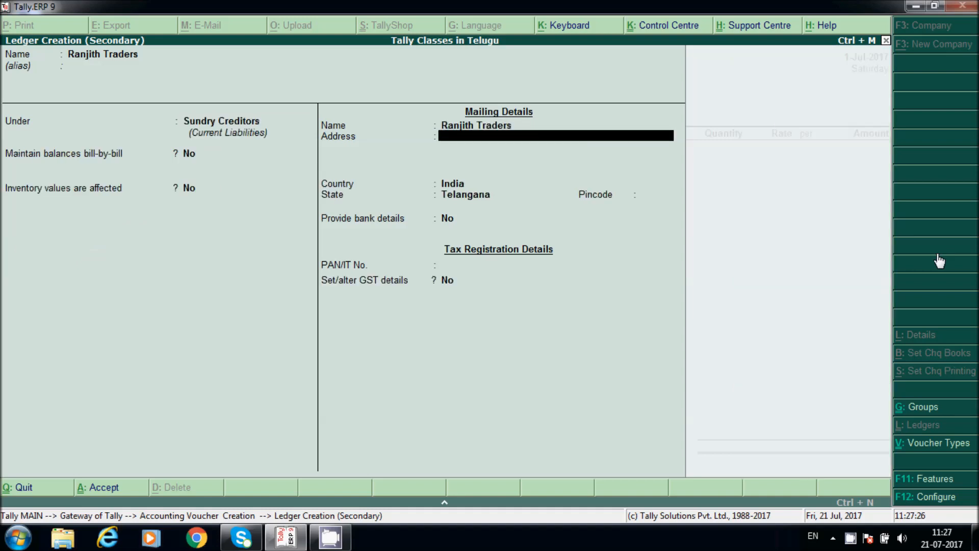
# Step: Enable GST details on the supplier ledger as Regular and enter the supplier's GSTIN, fixing typos
pyautogui.press('Return')
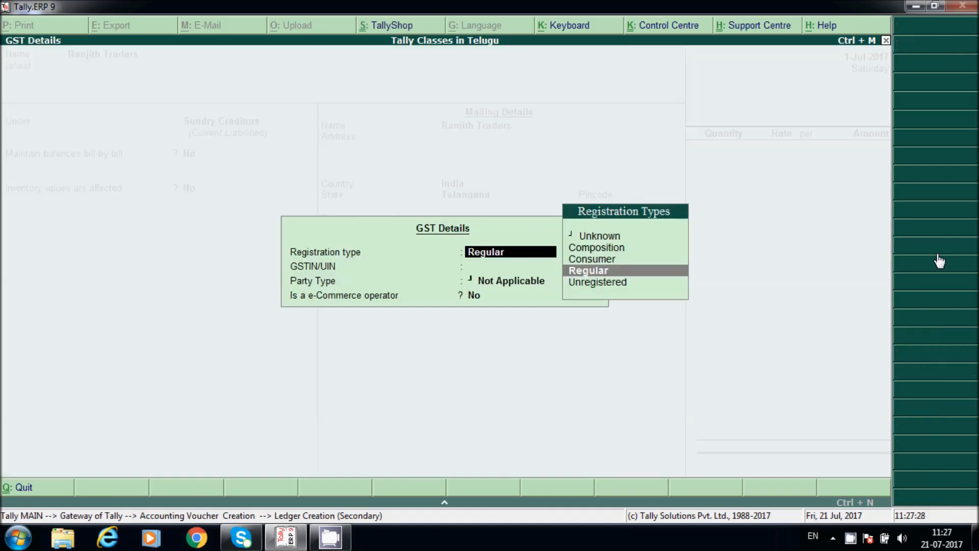
pyautogui.press('Return')
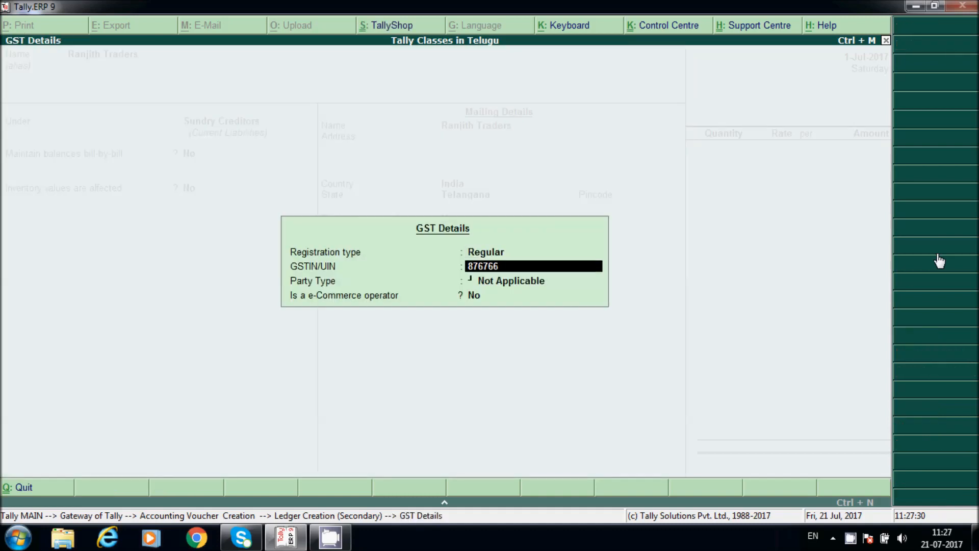
pyautogui.press('BackSpace')
pyautogui.press('BackSpace')
pyautogui.press('BackSpace')
pyautogui.press('BackSpace')
pyautogui.press('BackSpace')
pyautogui.press('BackSpace')
pyautogui.press('BackSpace')
pyautogui.press('BackSpace')
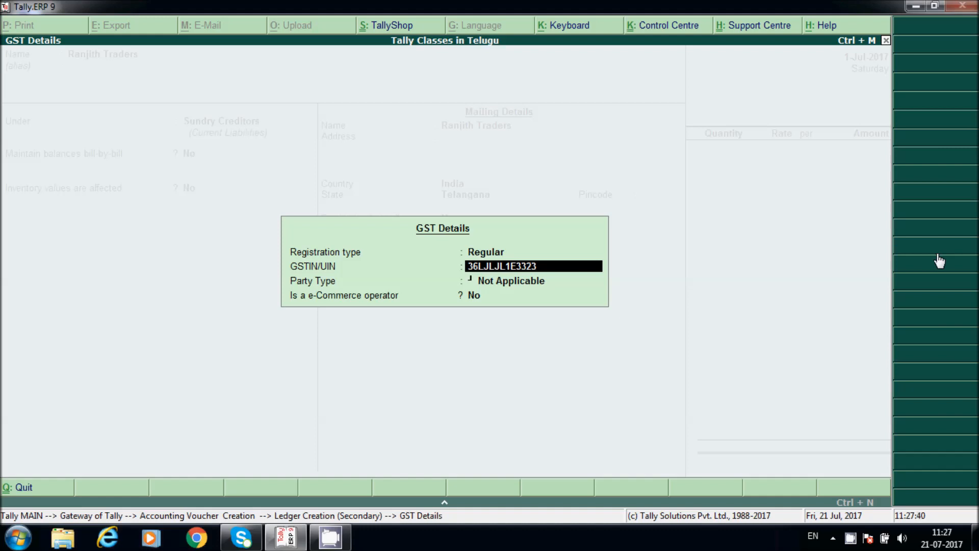
pyautogui.press('BackSpace')
pyautogui.press('BackSpace')
pyautogui.press('BackSpace')
pyautogui.press('BackSpace')
pyautogui.press('BackSpace')
pyautogui.press('BackSpace')
pyautogui.press('BackSpace')
pyautogui.press('BackSpace')
pyautogui.press('BackSpace')
# Step: Save the supplier ledger and accept the voucher's Party Details
pyautogui.press('Return')
pyautogui.press('Return')
pyautogui.press('Return')
pyautogui.press('Return')
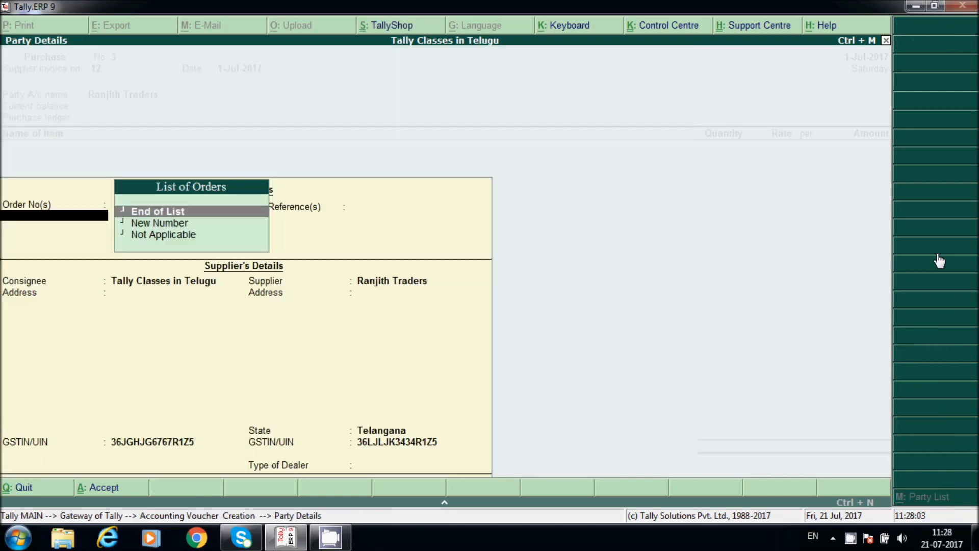
pyautogui.press('Return')
pyautogui.press('Return')
pyautogui.press('Return')
pyautogui.press('Return')
pyautogui.press('Return')
pyautogui.press('Return')
pyautogui.press('Return')
pyautogui.press('Return')
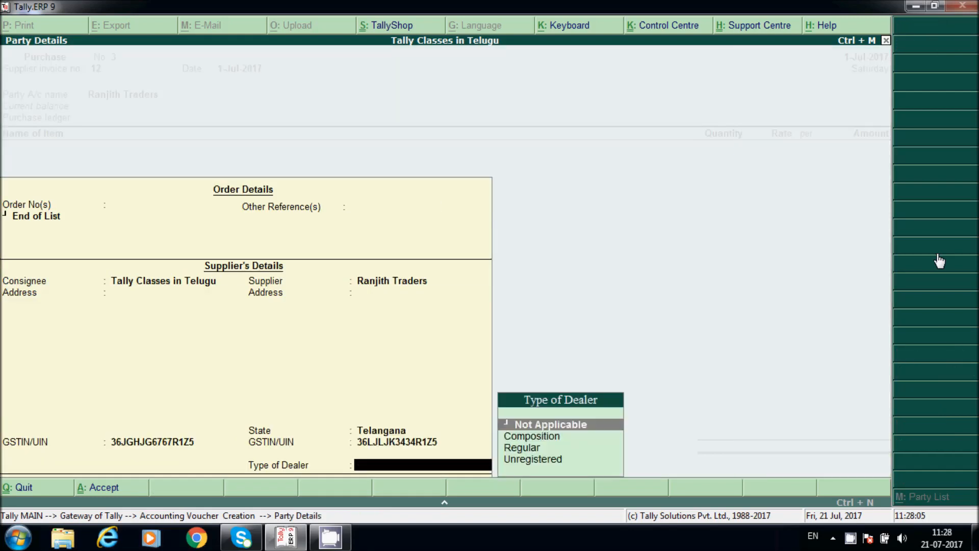
pyautogui.press('Return')
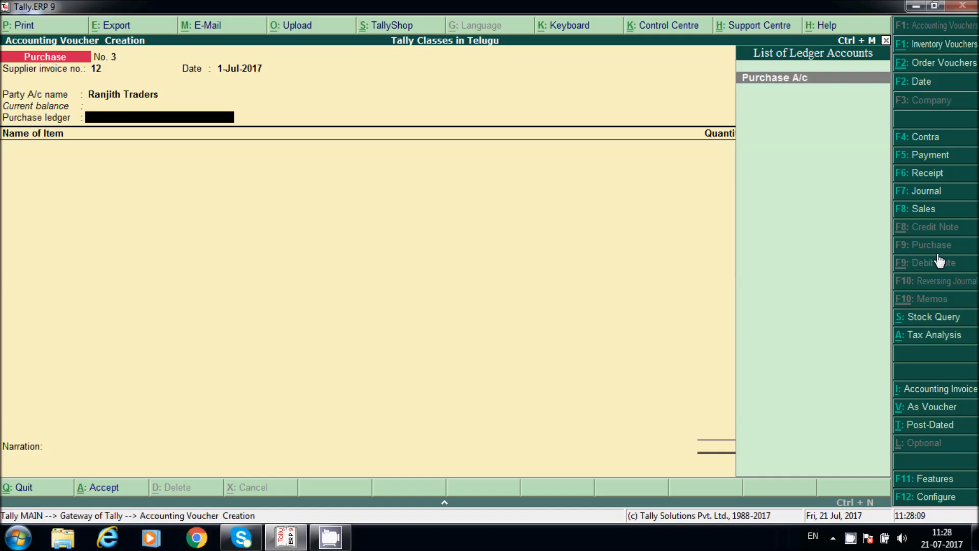
# Step: Create a 'Purchase Account' ledger under Purchase Accounts with Goods as the supply type
pyautogui.hotkey('alt', 'c')
pyautogui.write('Pj')
pyautogui.press('BackSpace')
pyautogui.write('urchase account')
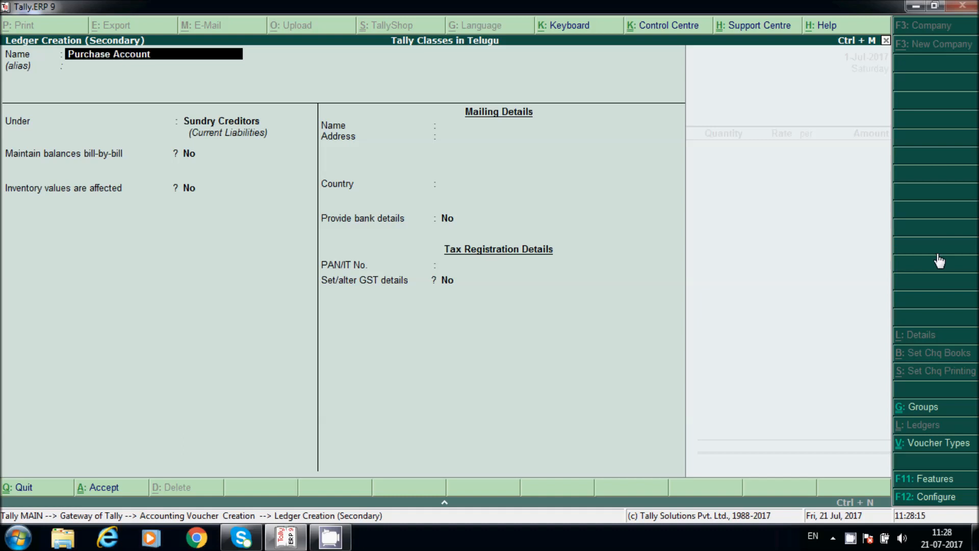
pyautogui.press('Return')
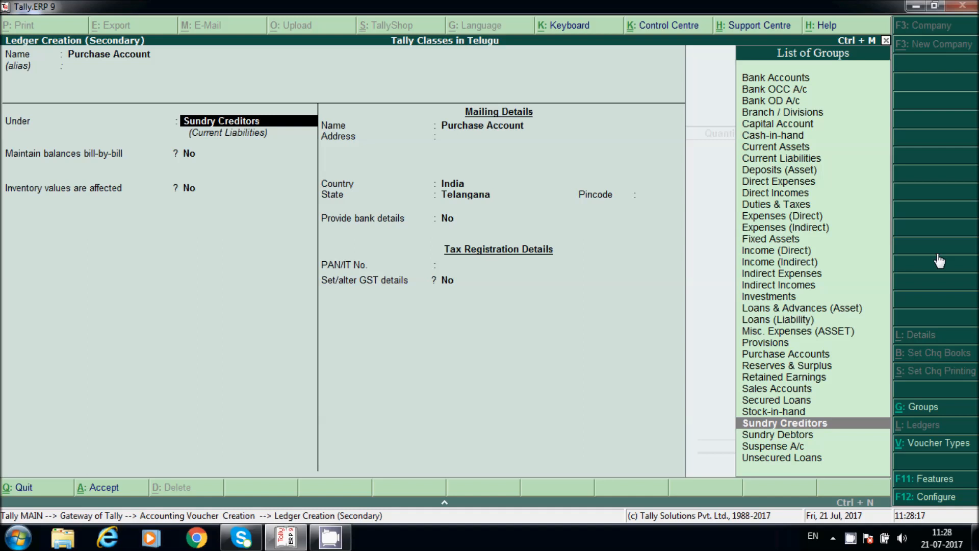
pyautogui.write('pu')
pyautogui.press('Return')
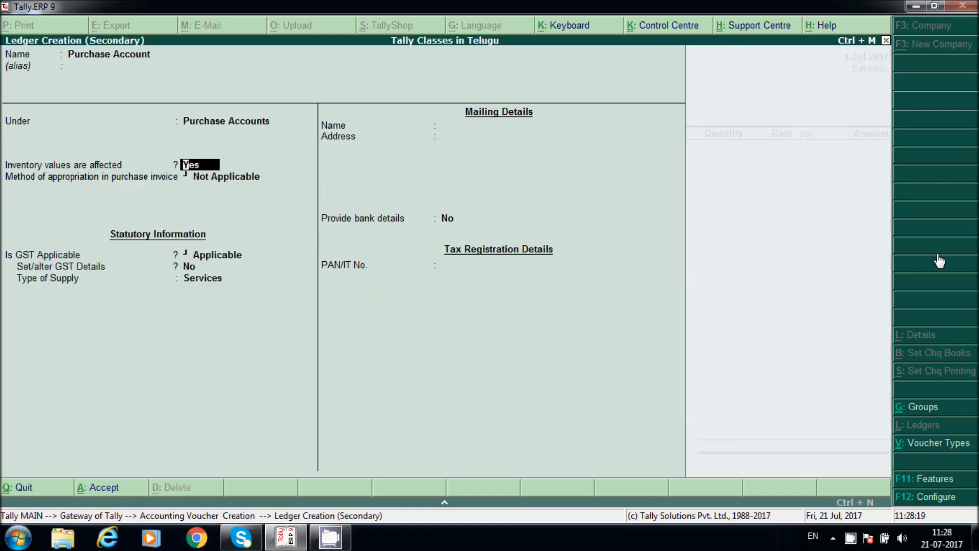
pyautogui.press('Return')
pyautogui.press('Return')
pyautogui.press('Return')
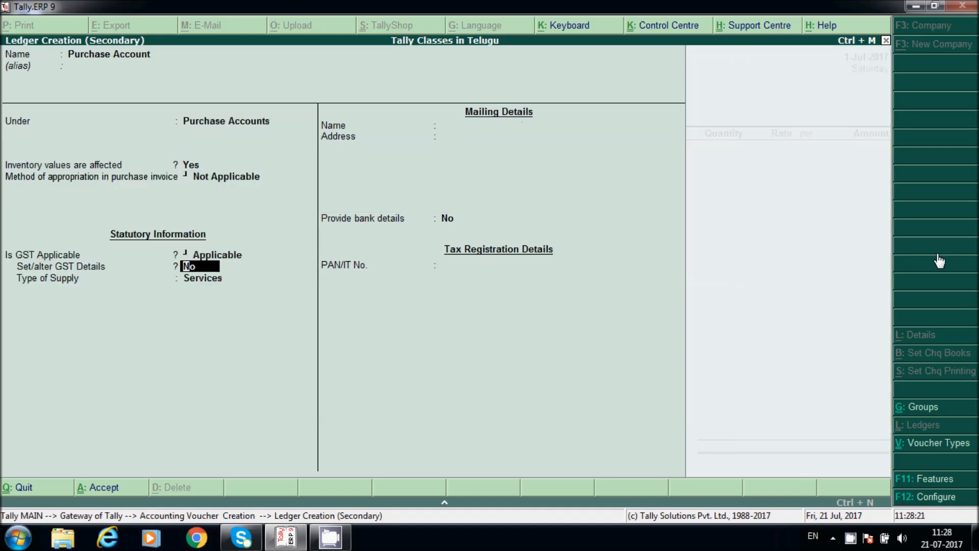
pyautogui.press('Return')
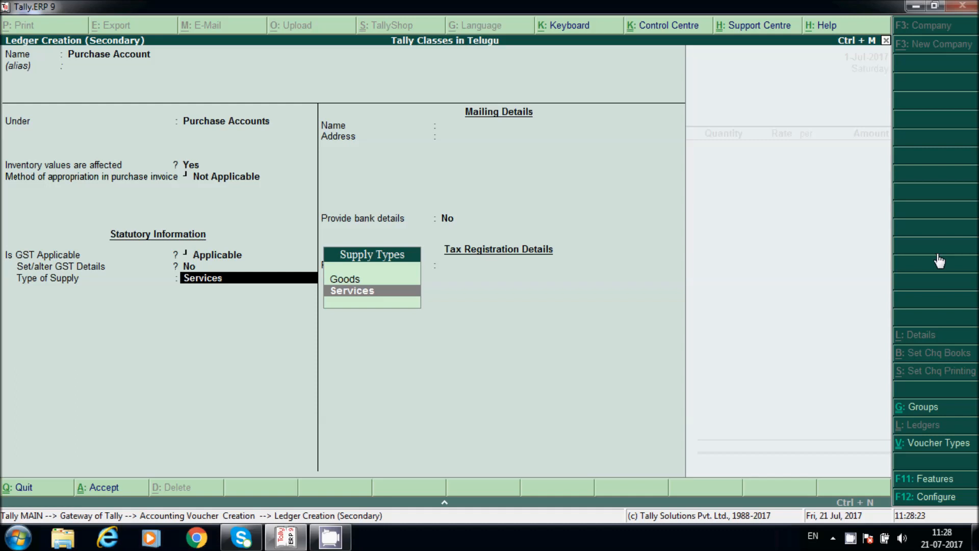
pyautogui.press('Up')
pyautogui.press('Return')
pyautogui.press('Return')
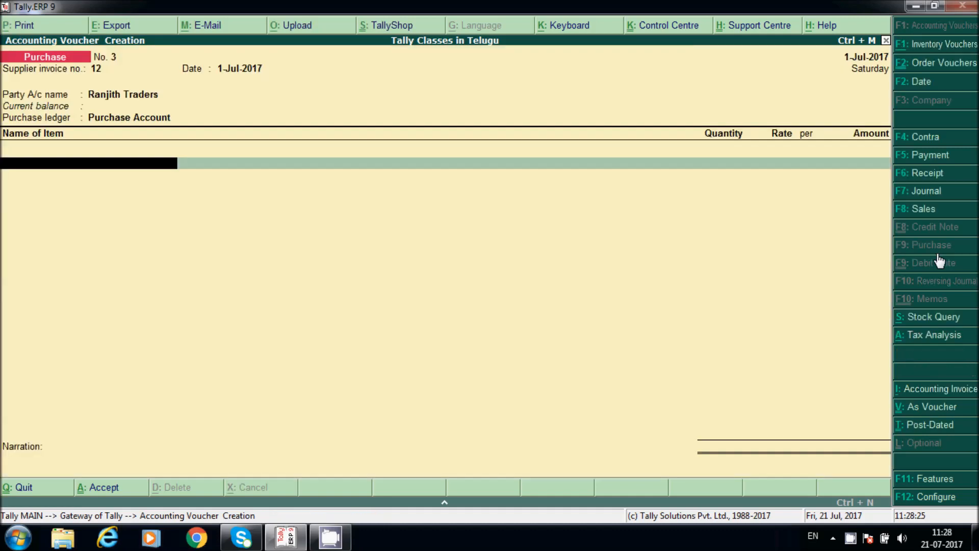
# Step: Create the stock item Dell Monitors with PCS units and description 'Dell monitors'
pyautogui.hotkey('alt', 'c')
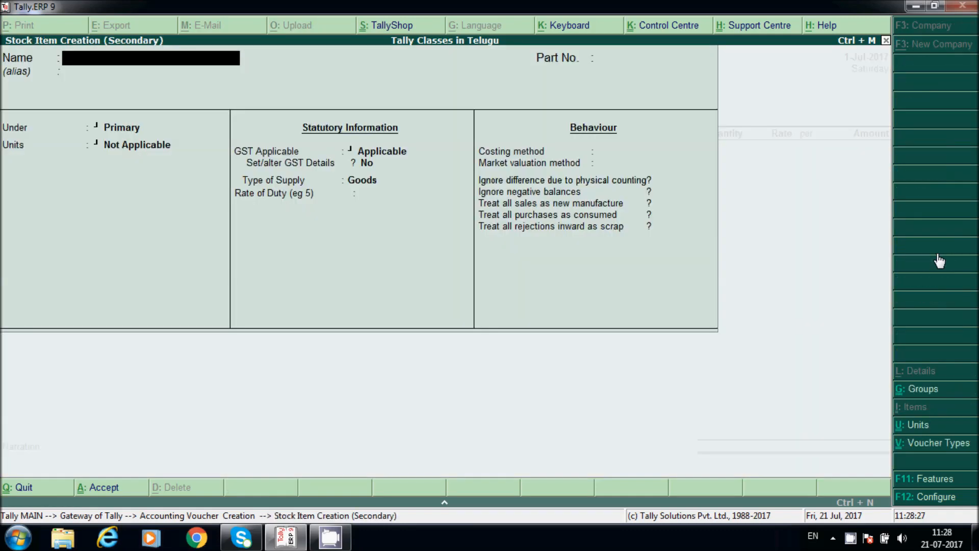
pyautogui.write('Del')
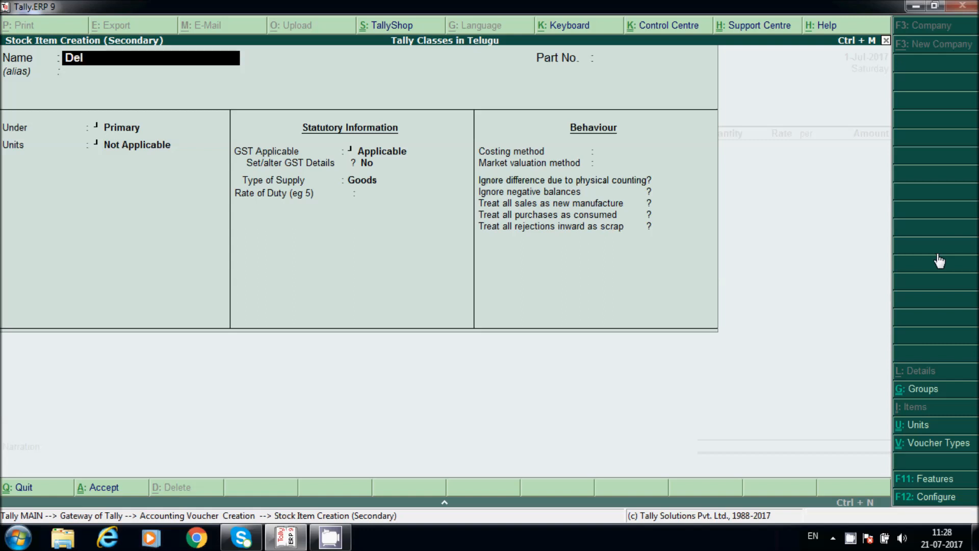
pyautogui.write('l Monitors')
pyautogui.press('Return')
pyautogui.press('Return')
pyautogui.press('Return')
pyautogui.press('Down')
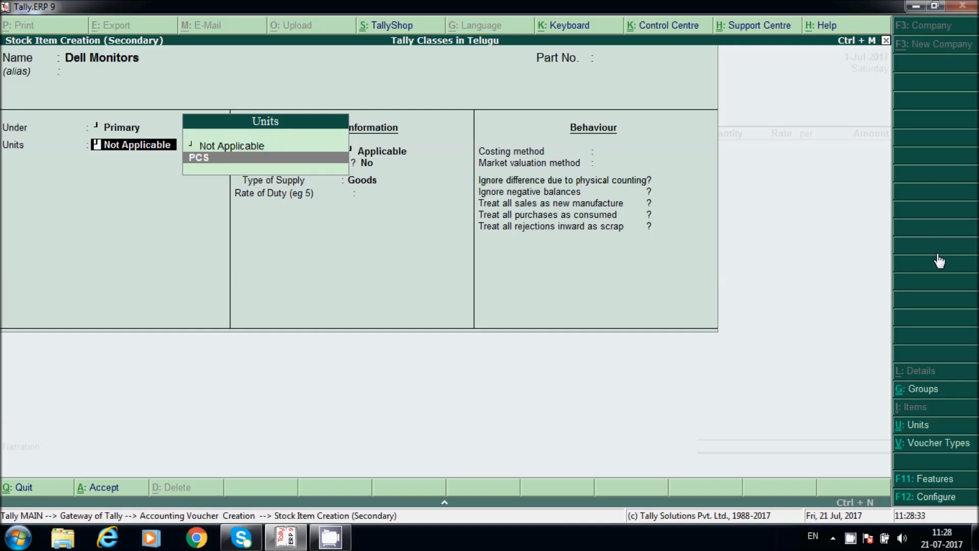
pyautogui.press('Return')
pyautogui.press('Return')
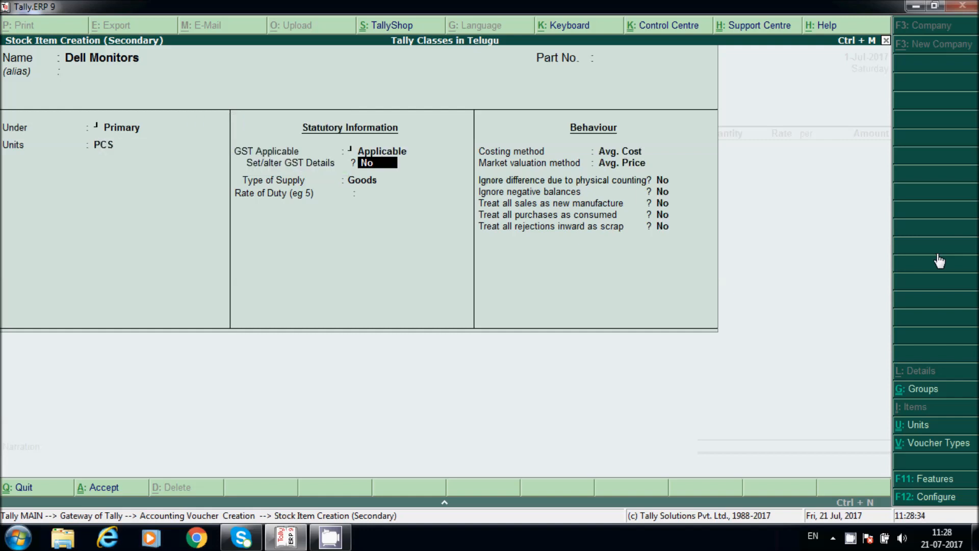
pyautogui.write('y')
pyautogui.write('Dell m')
pyautogui.write('onito')
pyautogui.write('rs')
pyautogui.press('Return')
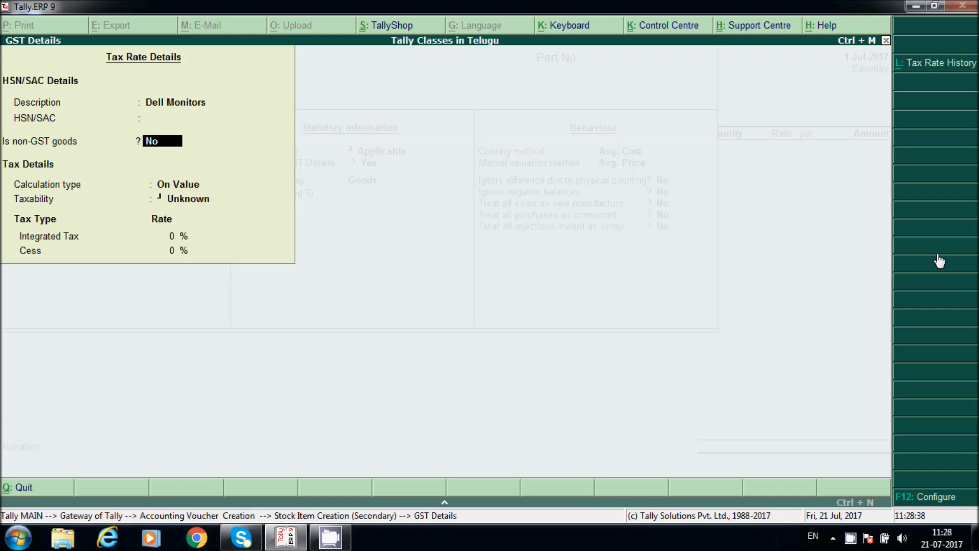
pyautogui.press('Up')
# Step: Give Dell Monitors HSN 90809000, taxable on value, with 18% integrated tax
pyautogui.write('90809000')
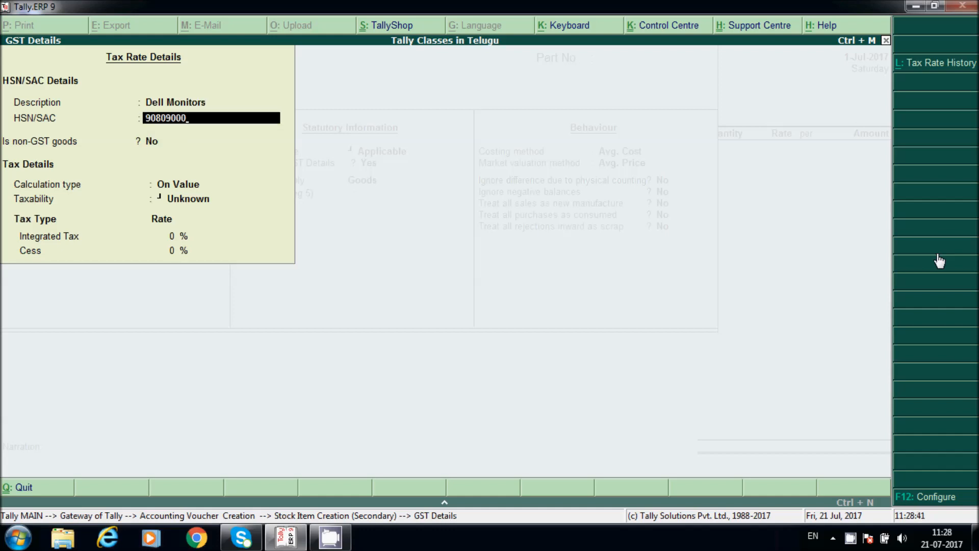
pyautogui.press('Return')
pyautogui.press('Return')
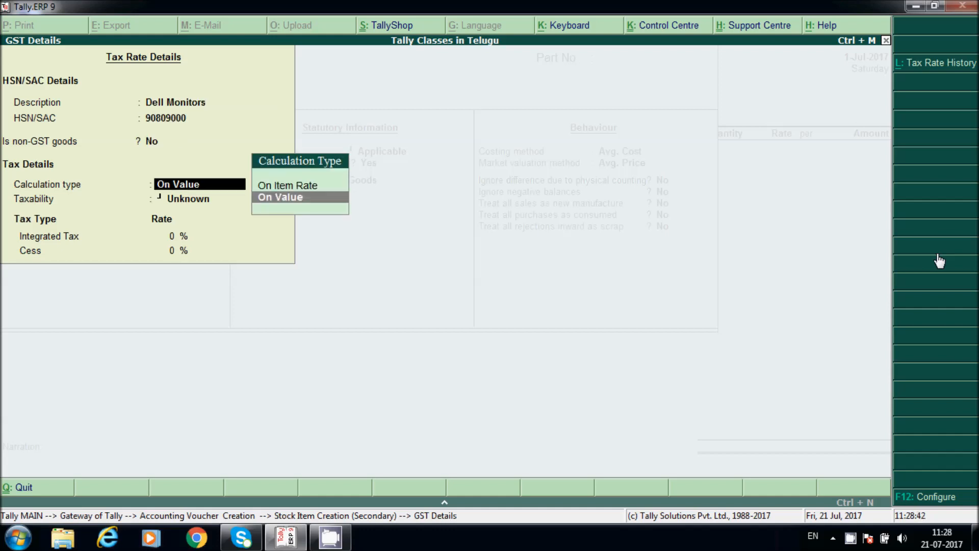
pyautogui.press('Return')
pyautogui.press('Down')
pyautogui.press('Down')
pyautogui.press('Down')
pyautogui.press('Return')
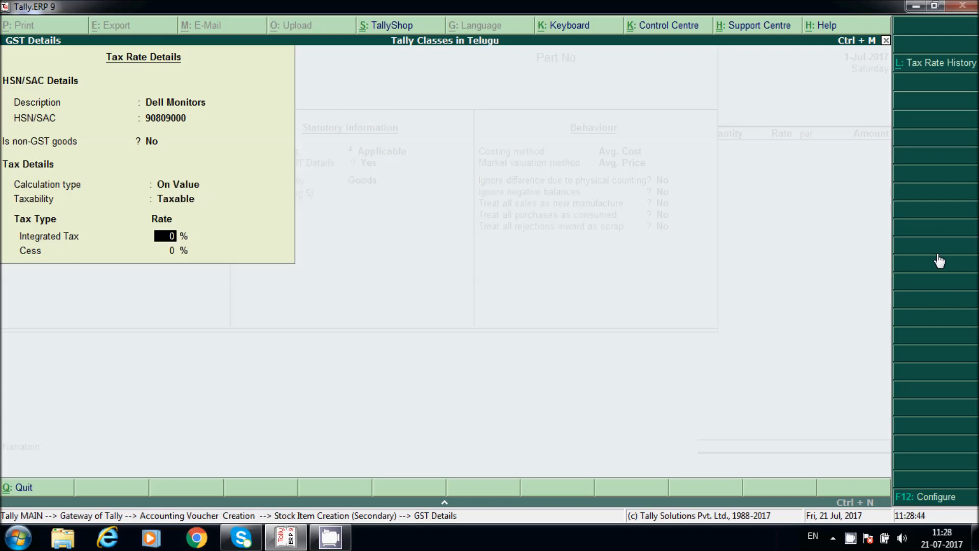
pyautogui.write('18')
pyautogui.press('Return')
pyautogui.press('Return')
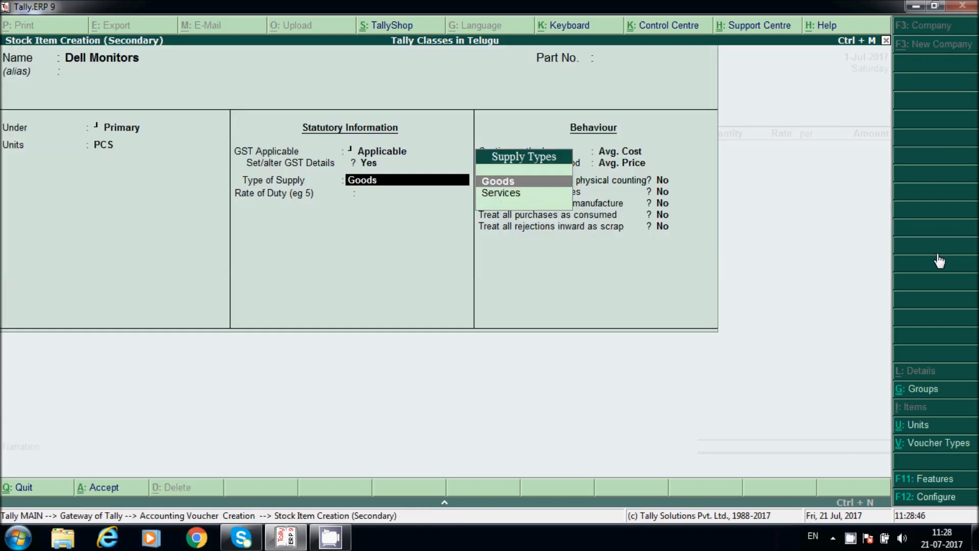
pyautogui.press('Return')
pyautogui.press('Return')
pyautogui.press('Return')
pyautogui.press('Return')
pyautogui.press('Return')
pyautogui.press('Return')
pyautogui.press('Return')
pyautogui.press('Return')
pyautogui.press('Return')
pyautogui.press('Return')
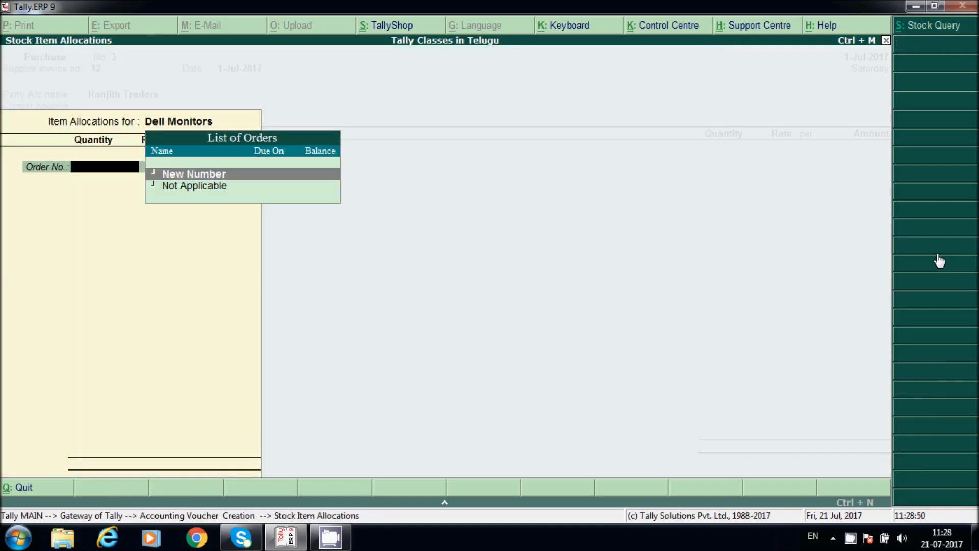
# Step: Set the Dell Monitors order number to Not Applicable
pyautogui.press('Down')
pyautogui.press('Return')
pyautogui.press('Return')
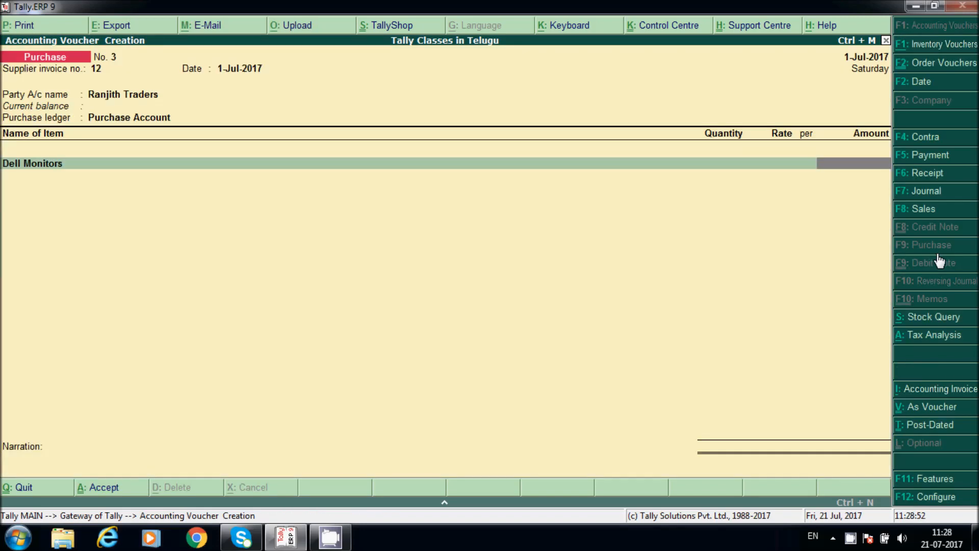
pyautogui.press('BackSpace')
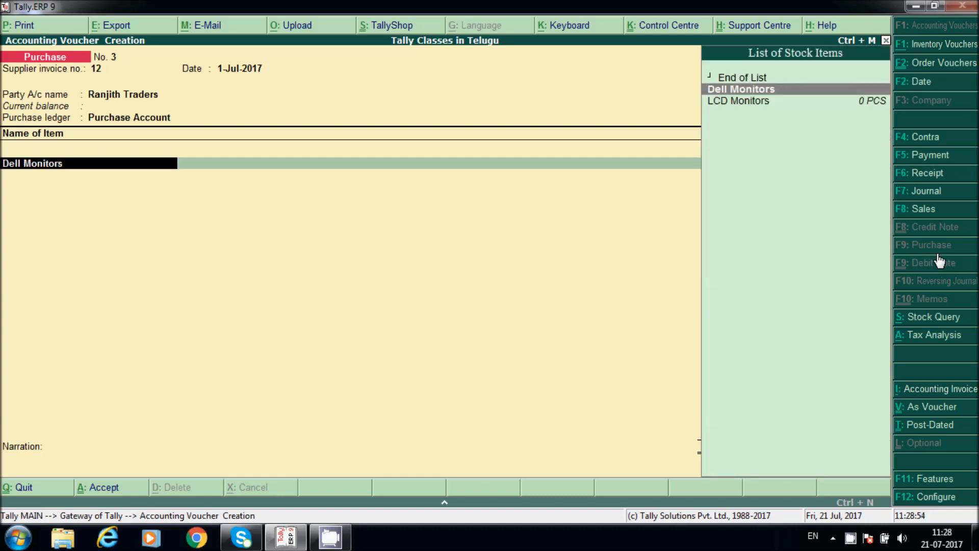
pyautogui.press('Return')
pyautogui.press('Return')
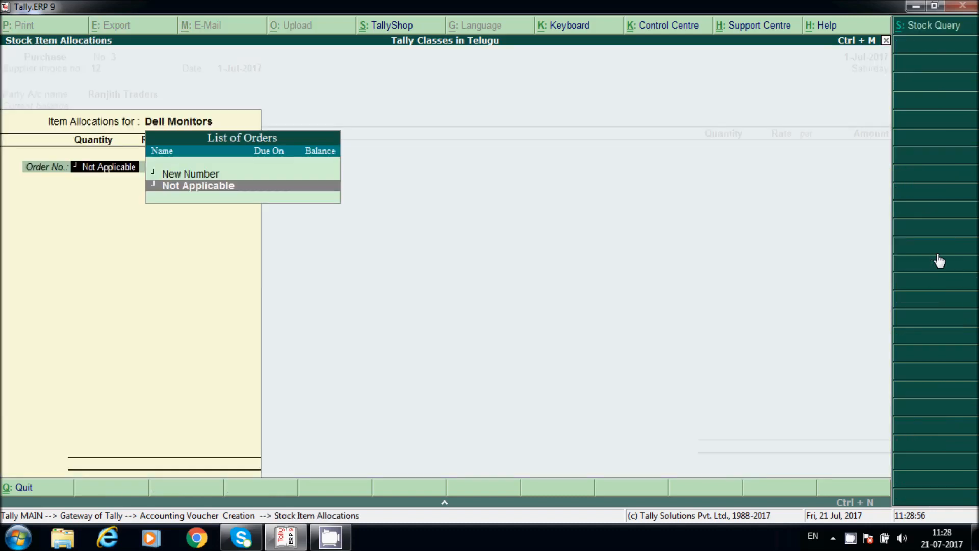
pyautogui.press('Return')
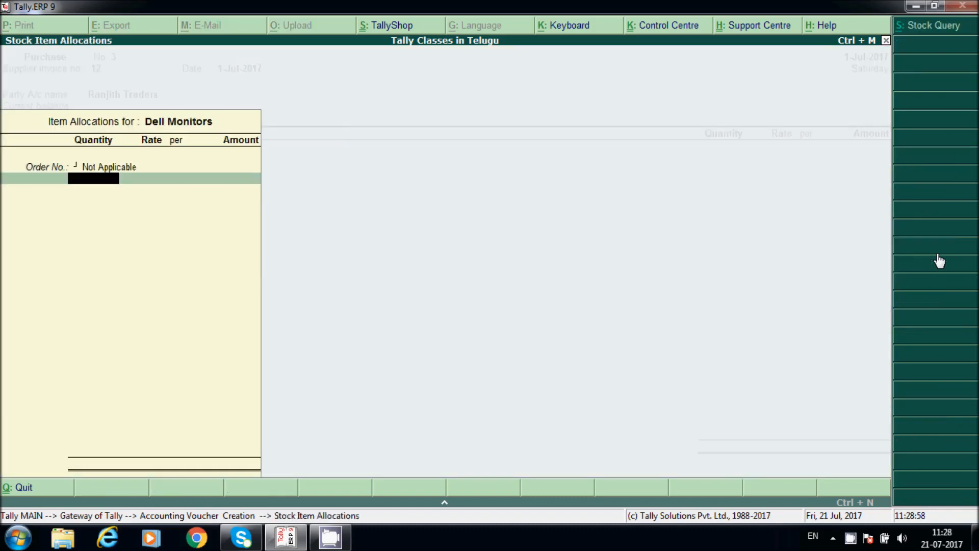
# Step: Enter 20 PCS of Dell Monitors at 8,000 each, totalling 1,60,000.00
pyautogui.write('20')
pyautogui.press('Return')
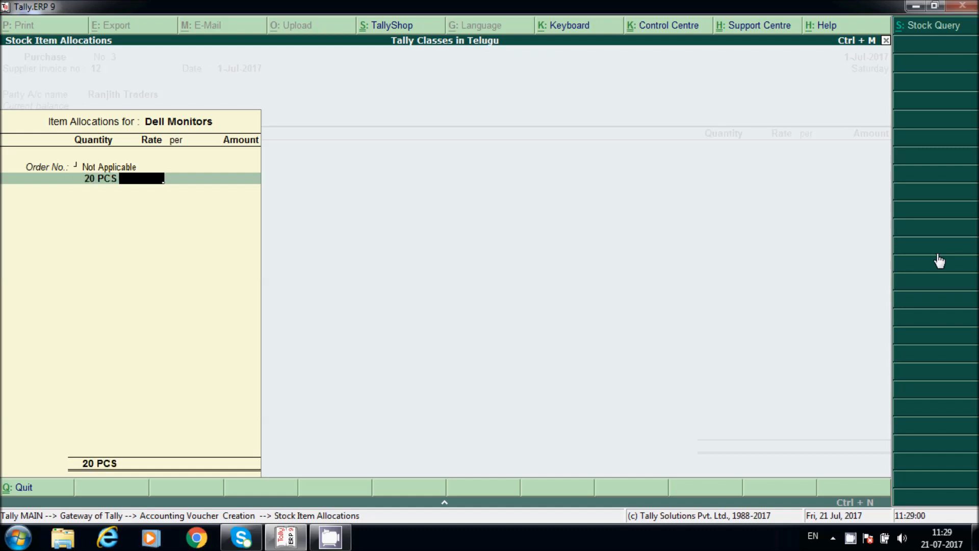
pyautogui.write('5')
pyautogui.press('BackSpace')
pyautogui.write('8000')
pyautogui.press('Return')
pyautogui.press('Return')
pyautogui.press('Return')
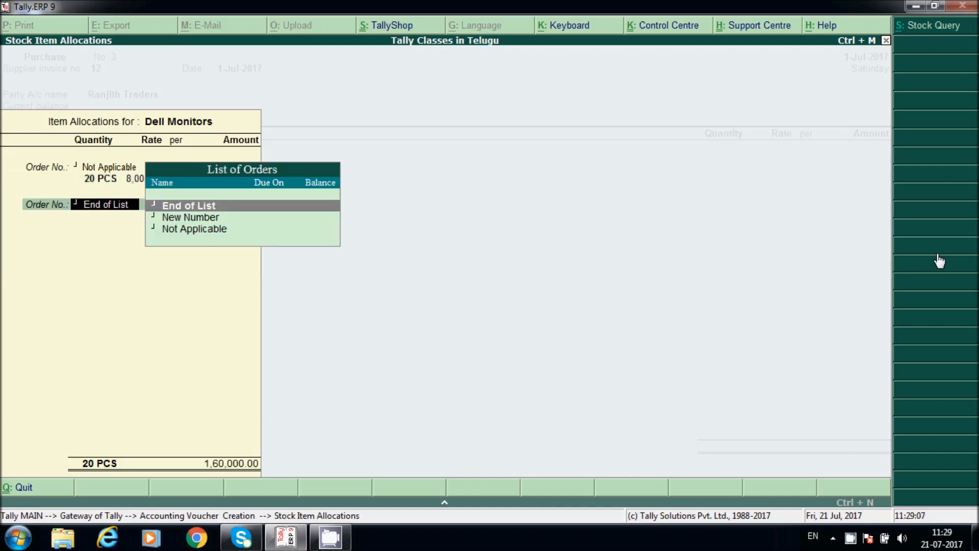
pyautogui.press('Return')
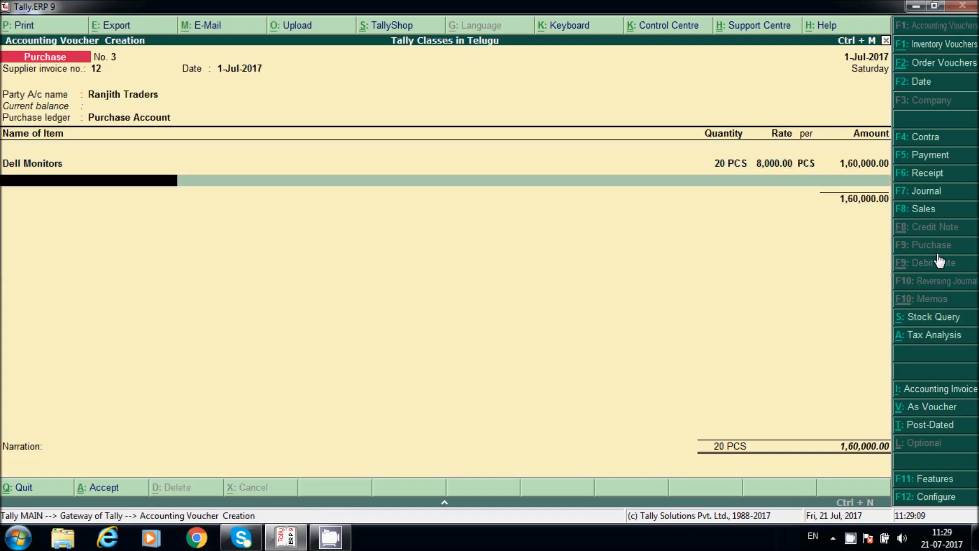
pyautogui.press('Return')
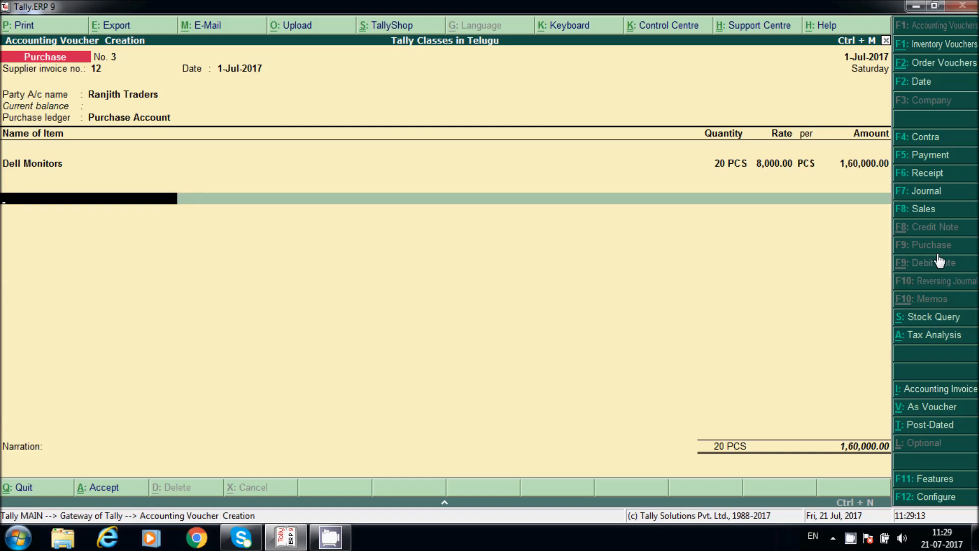
# Step: Create a 'Discount Received' ledger under Indirect Incomes, not affecting inventory values
pyautogui.hotkey('alt', 'c')
pyautogui.write('Discont')
pyautogui.press('BackSpace')
pyautogui.press('BackSpace')
pyautogui.write('unt')
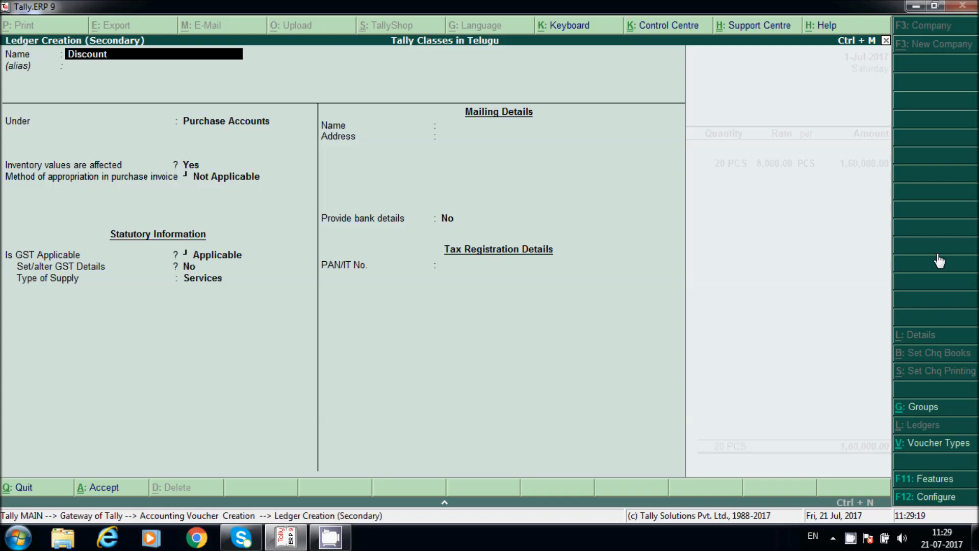
pyautogui.write(' Received')
pyautogui.press('Return')
pyautogui.press('Return')
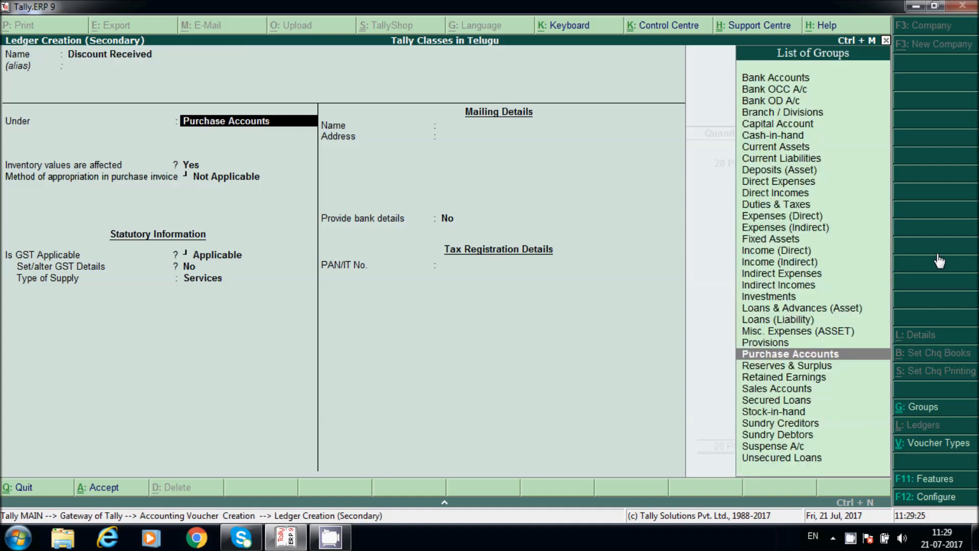
pyautogui.write('In')
pyautogui.press('Down')
pyautogui.press('Down')
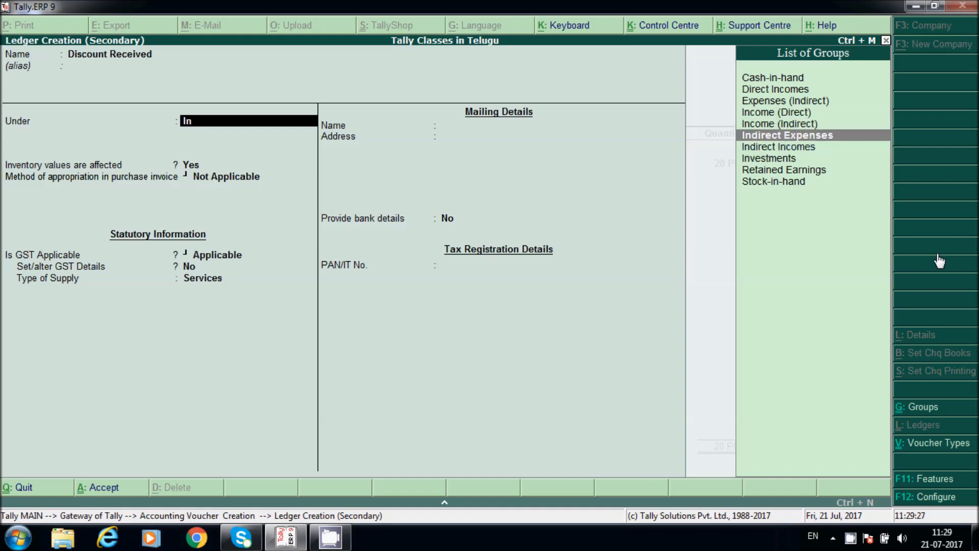
pyautogui.press('Down')
pyautogui.press('Return')
pyautogui.press('Return')
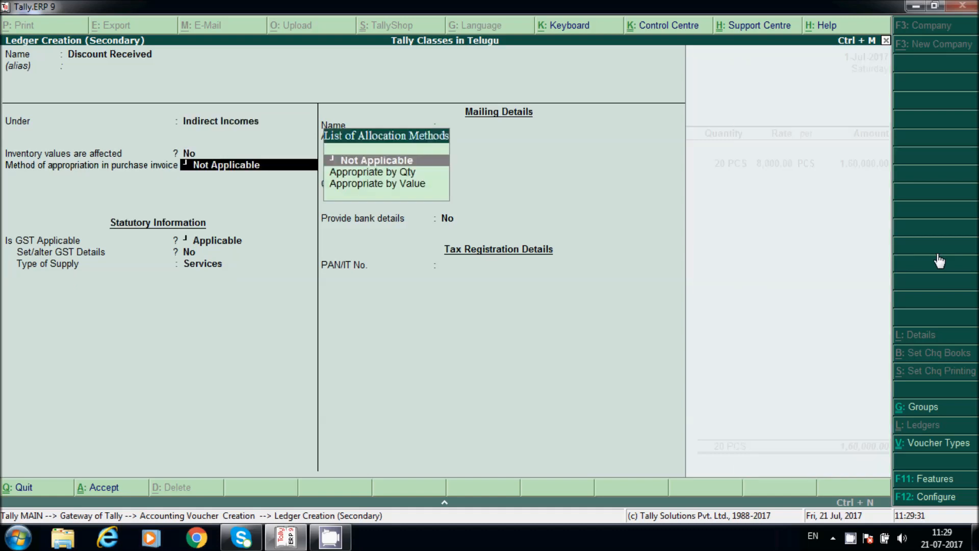
pyautogui.press('Return')
# Step: Include Discount Received in GST assessable value, apportioned to goods on value, and save it
pyautogui.write('N')
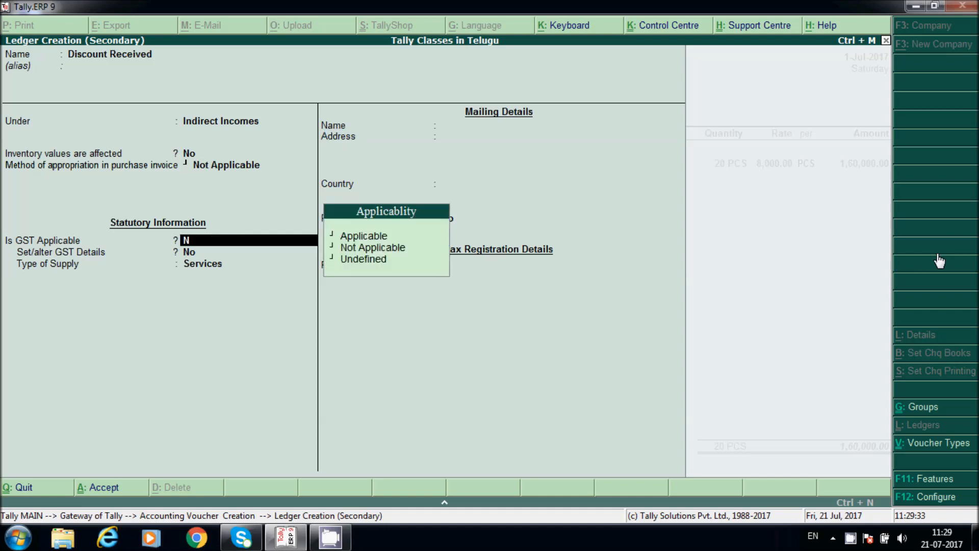
pyautogui.press('Return')
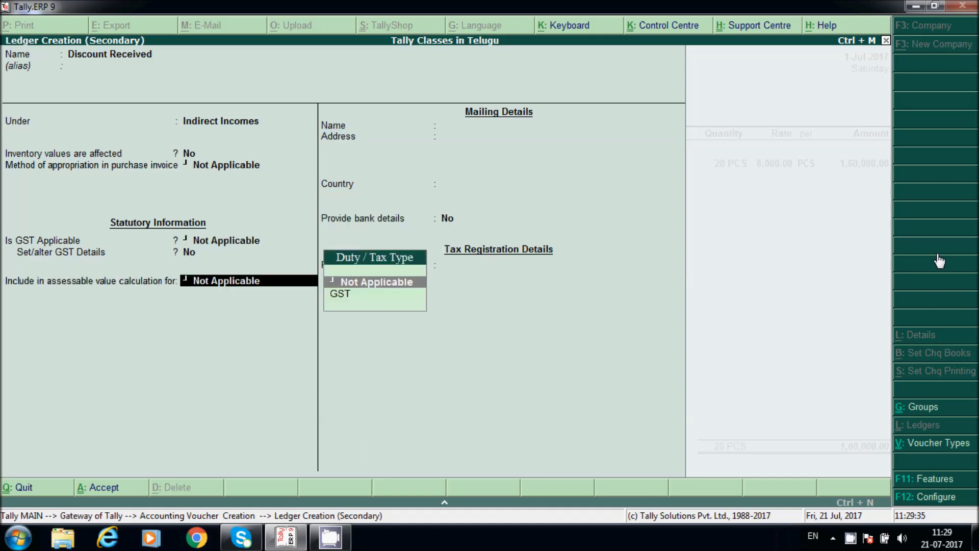
pyautogui.press('Down')
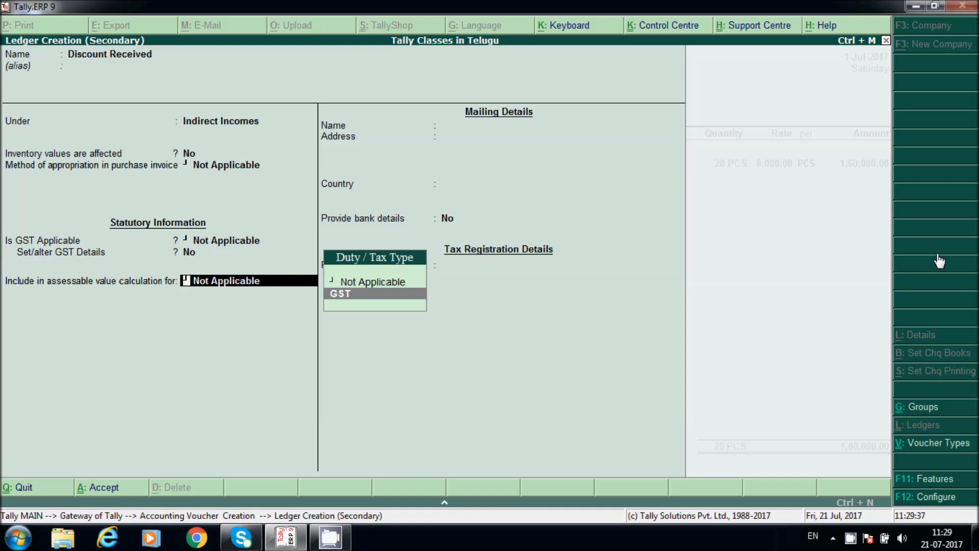
pyautogui.press('Return')
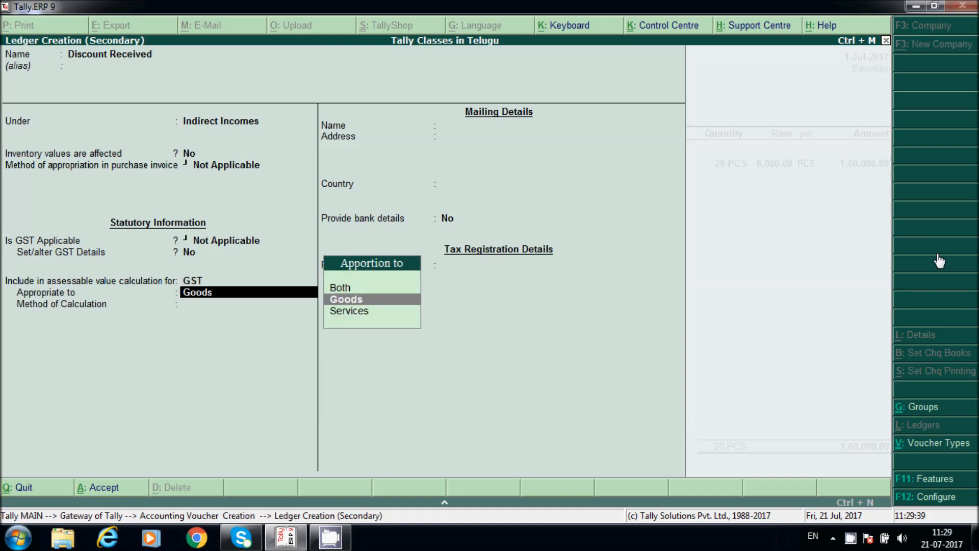
pyautogui.press('Return')
pyautogui.press('Down')
pyautogui.press('Return')
pyautogui.press('Return')
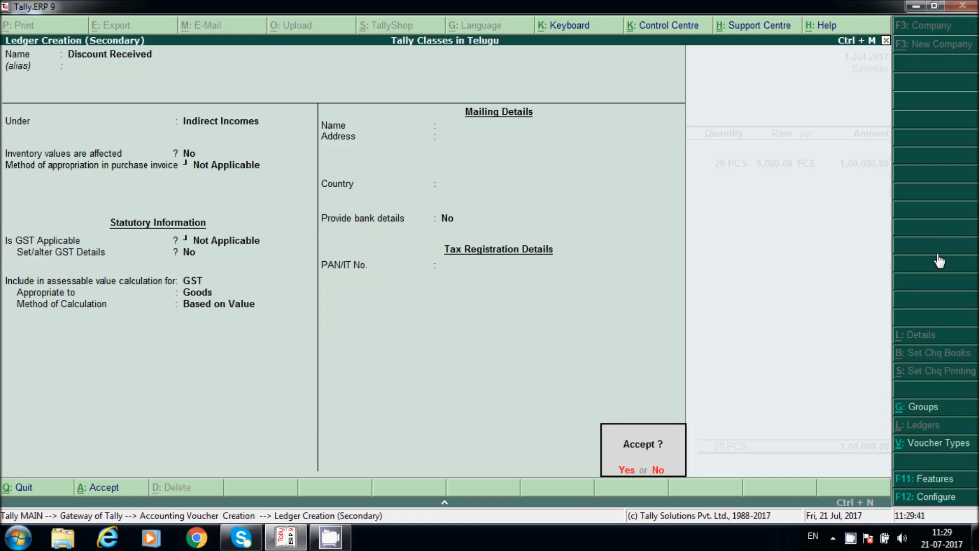
pyautogui.press('Return')
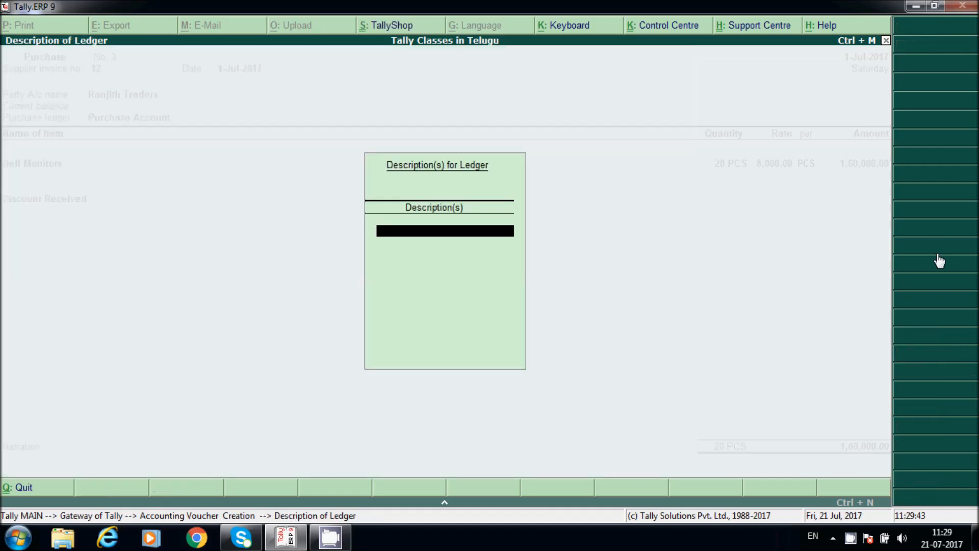
pyautogui.press('Return')
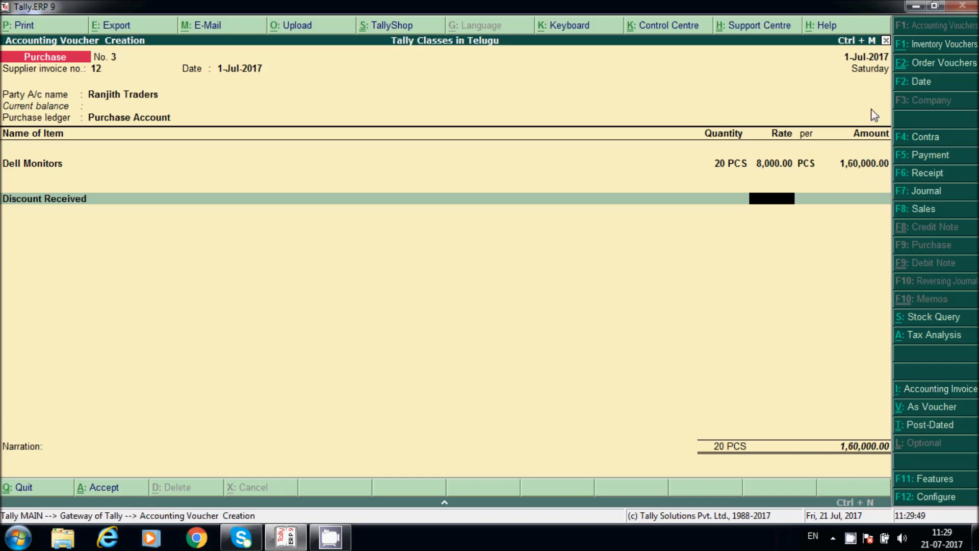
# Step: Apply a 5% discount on the purchase, reducing the total to 1,52,000.00
pyautogui.write('5')
pyautogui.press('Return')
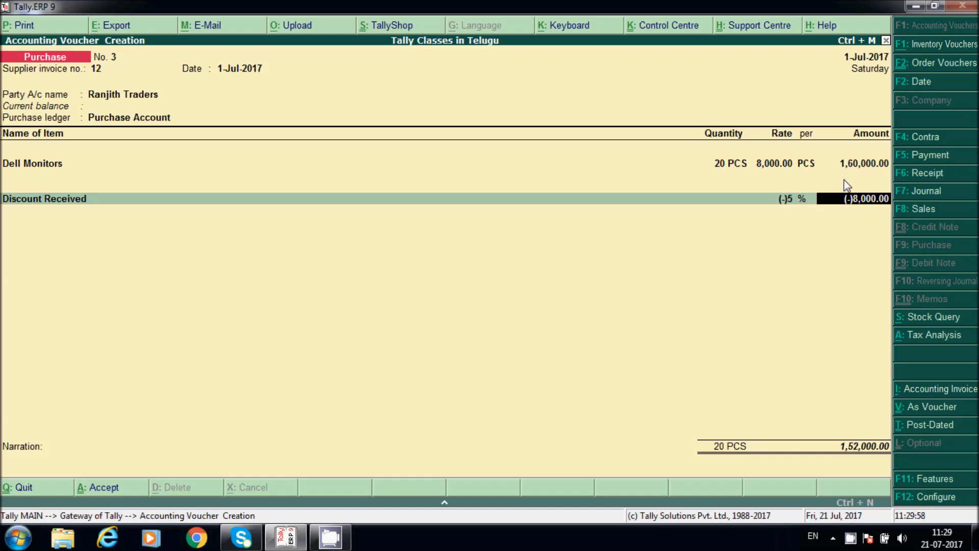
pyautogui.press('Return')
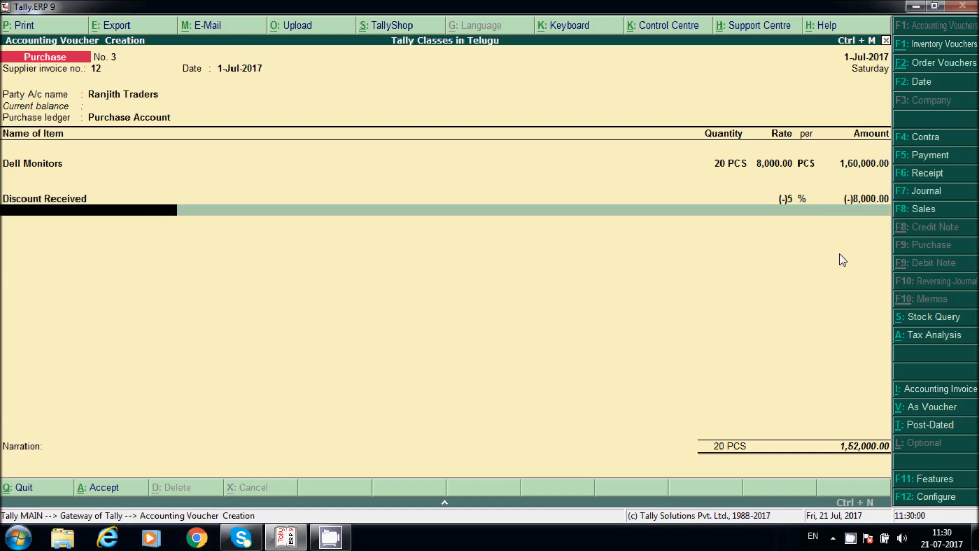
# Step: Add CGST to the voucher, setting its ledger's tax type to Central Tax, for 13,680.00
pyautogui.write('C')
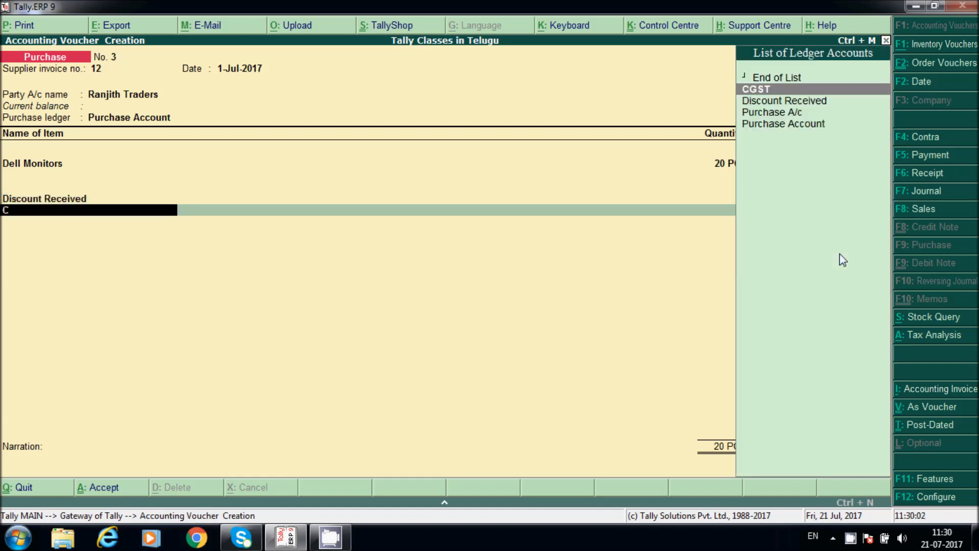
pyautogui.press('Return')
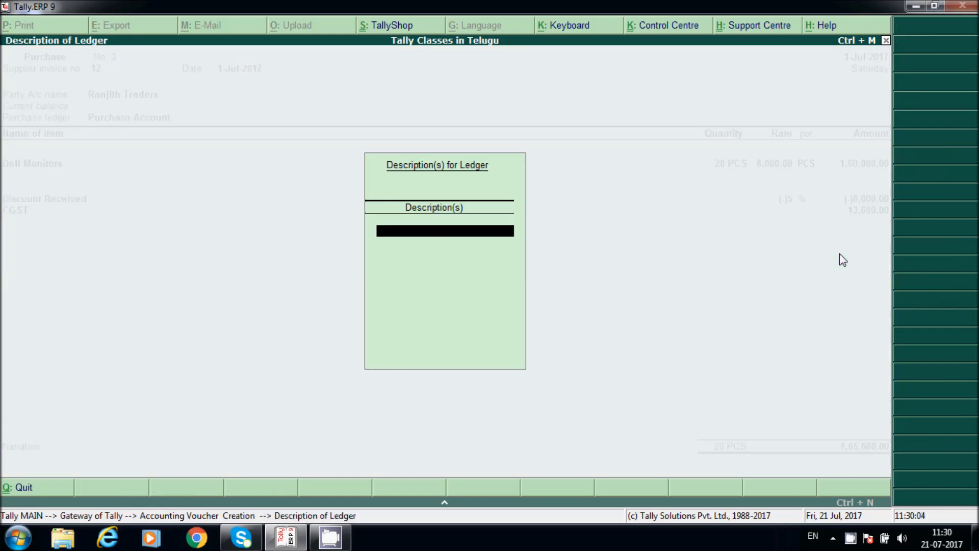
pyautogui.press('Escape')
pyautogui.hotkey('ctrl', 'Return')
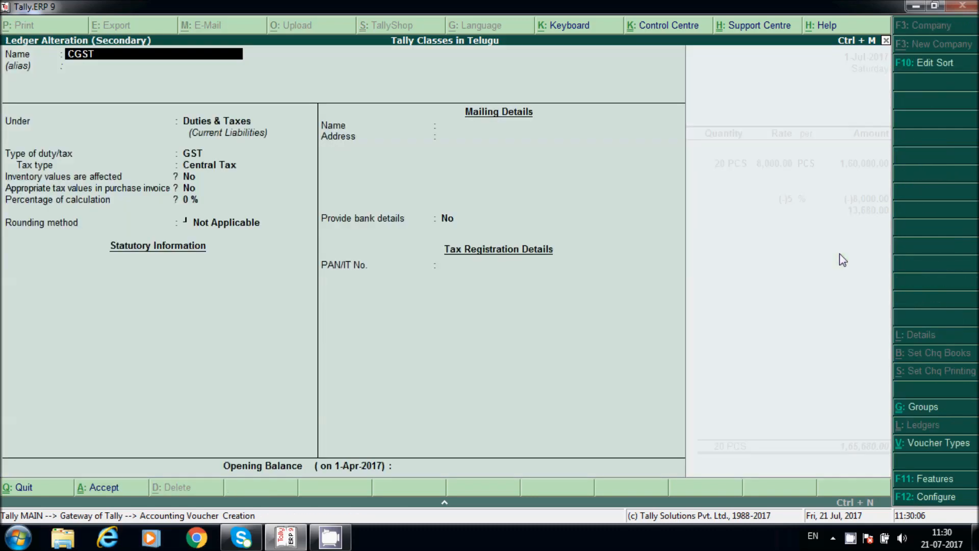
pyautogui.press('Return')
pyautogui.press('Return')
pyautogui.press('Return')
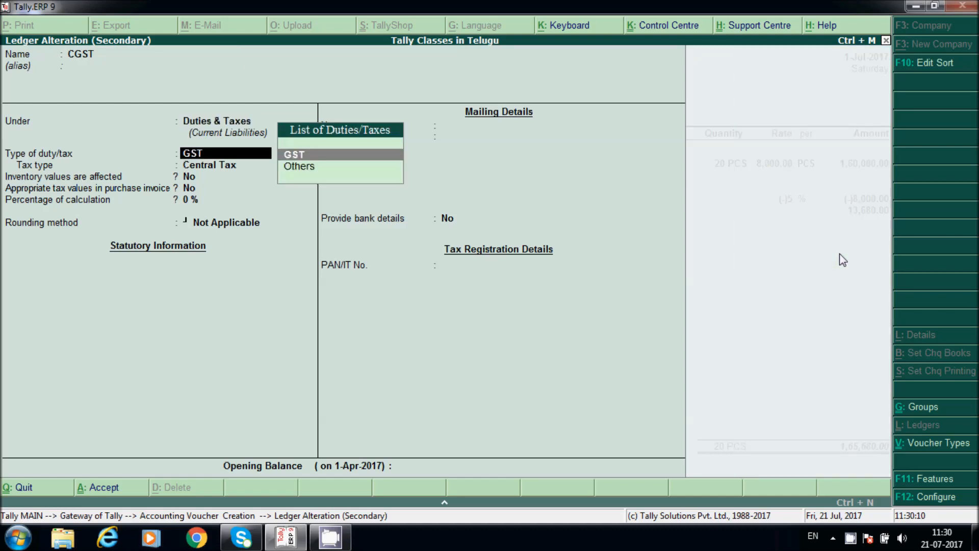
pyautogui.press('Return')
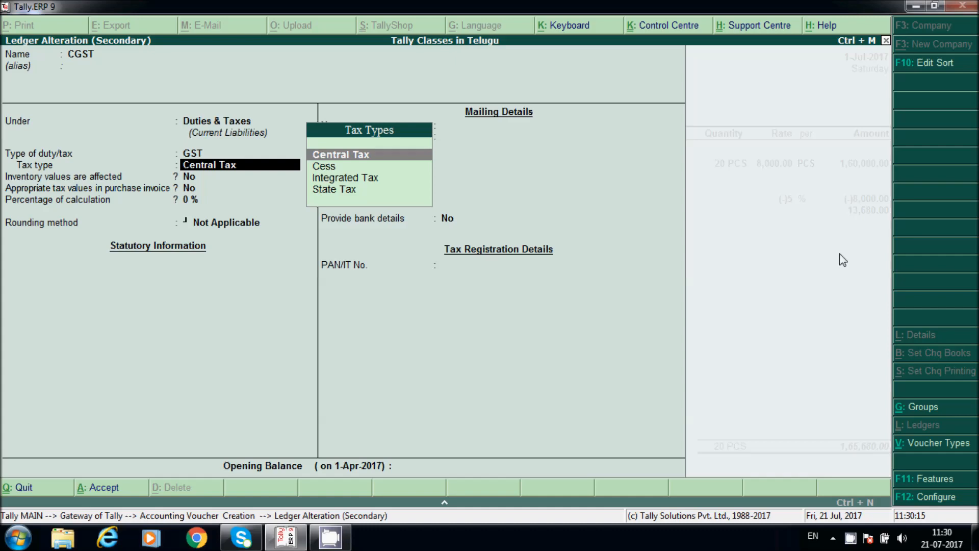
pyautogui.press('Escape')
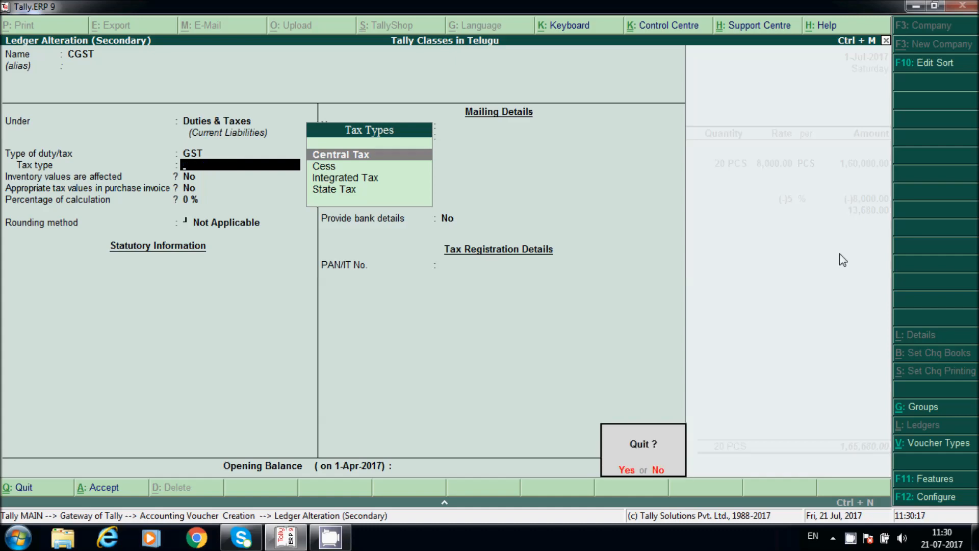
pyautogui.press('y')
pyautogui.press('Return')
pyautogui.press('Return')
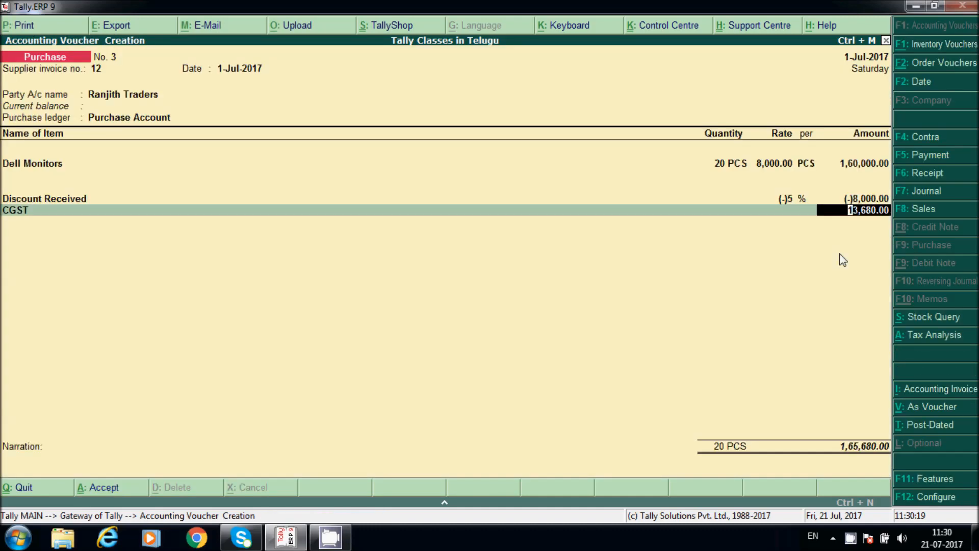
# Step: Add SGST, altering its ledger to State Tax, so it fills 13,680.00
pyautogui.press('Return')
pyautogui.write('Sg')
pyautogui.press('Return')
pyautogui.press('Return')
pyautogui.press('BackSpace')
pyautogui.hotkey('ctrl', 'Return')
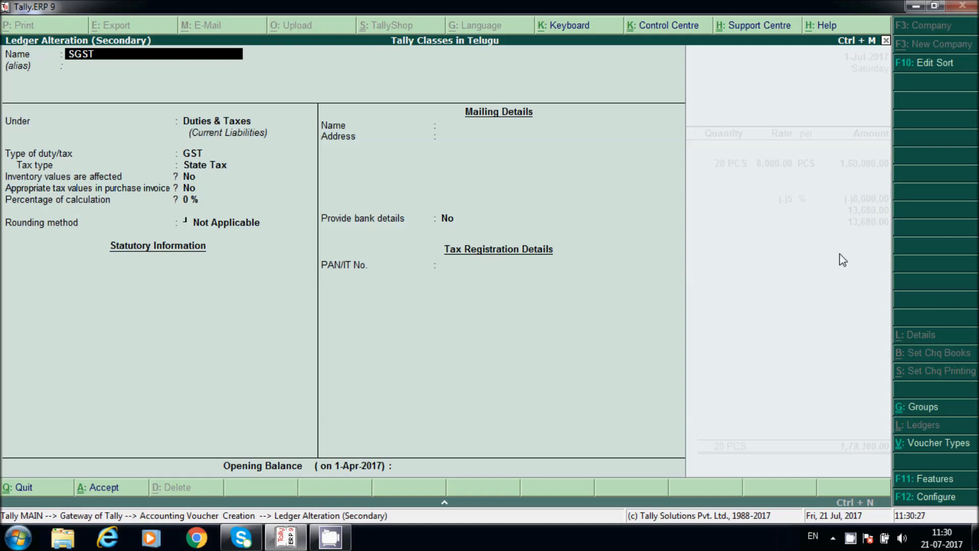
pyautogui.press('Return')
pyautogui.press('Return')
pyautogui.press('Return')
pyautogui.press('Return')
pyautogui.press('Return')
pyautogui.press('Return')
pyautogui.press('Return')
pyautogui.press('Return')
pyautogui.press('Return')
pyautogui.press('Return')
pyautogui.press('Return')
pyautogui.press('Return')
pyautogui.press('Return')
pyautogui.press('Return')
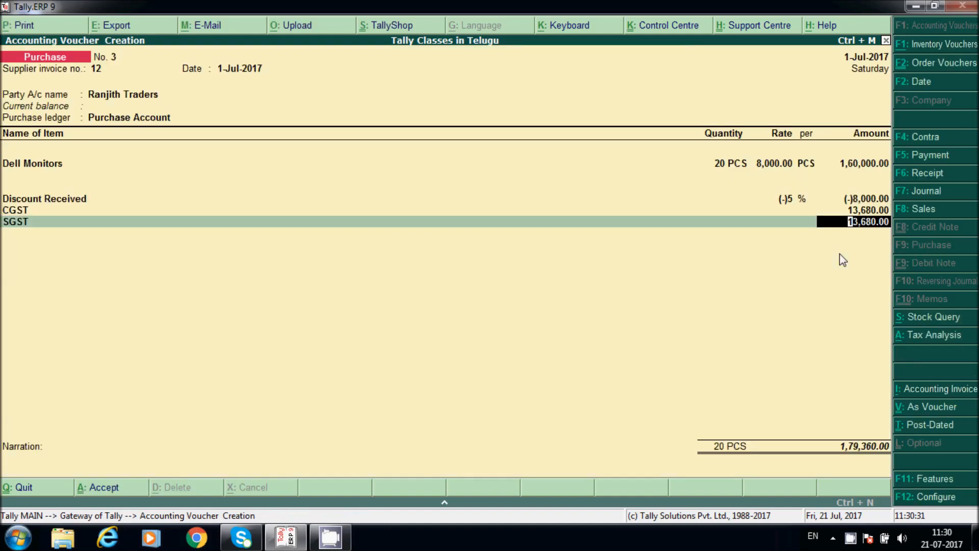
pyautogui.press('Return')
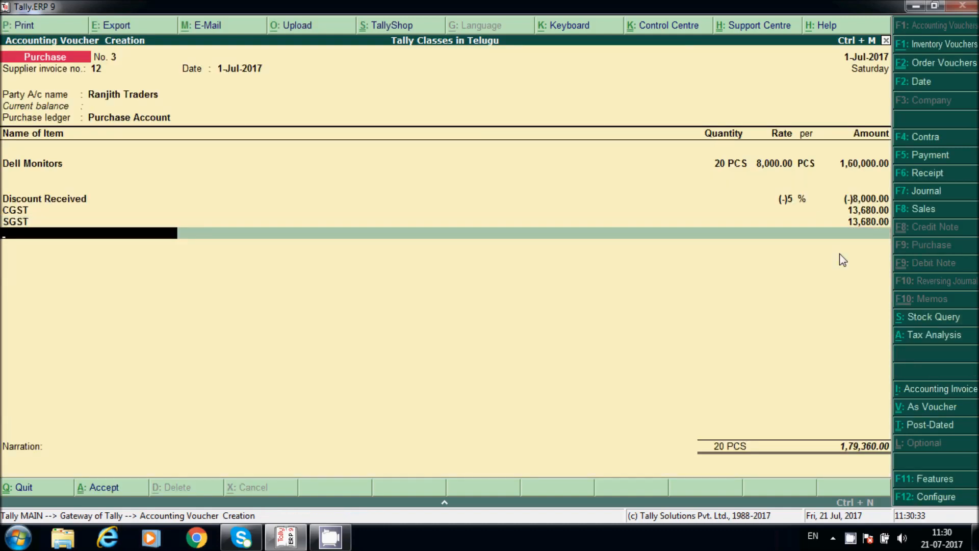
pyautogui.hotkey('ctrl', 'n')
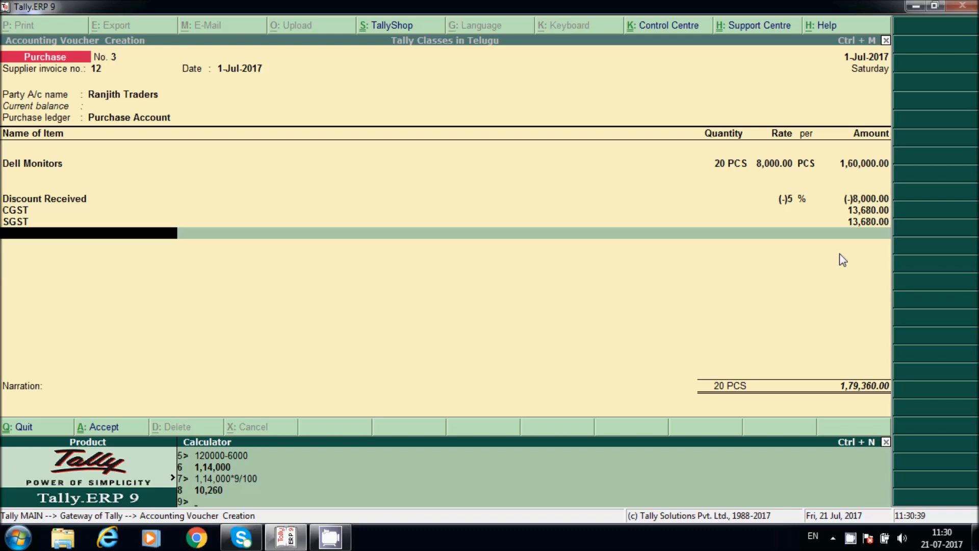
pyautogui.write('16')
pyautogui.write('0000')
pyautogui.write('-')
pyautogui.write('8')
pyautogui.write('8')
pyautogui.write('000')
pyautogui.press('Return')
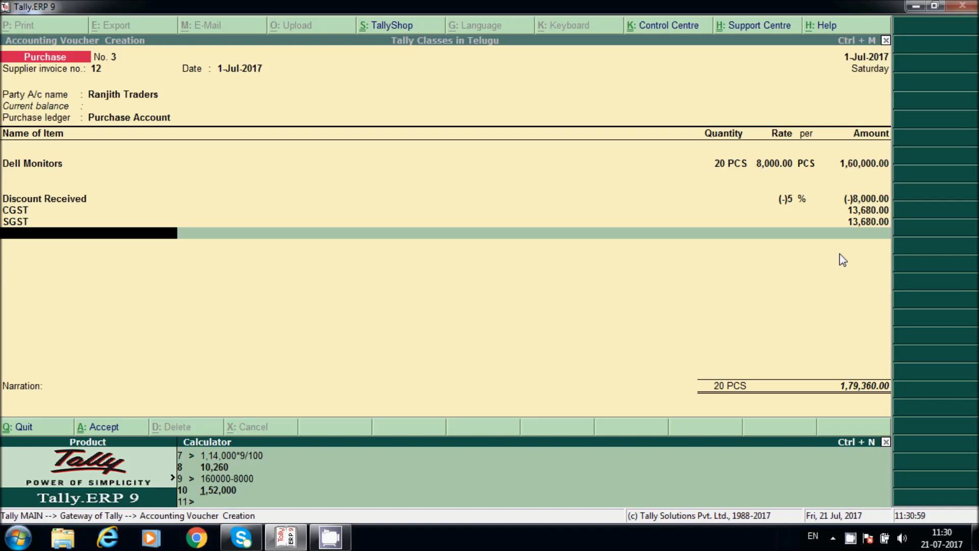
pyautogui.write('*9/100')
pyautogui.press('Return')
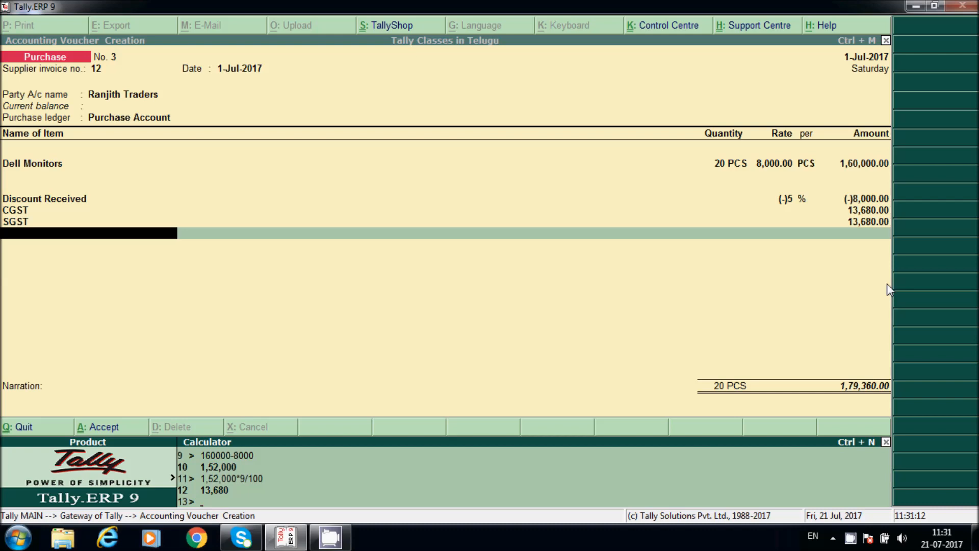
pyautogui.hotkey('ctrl', 'm')
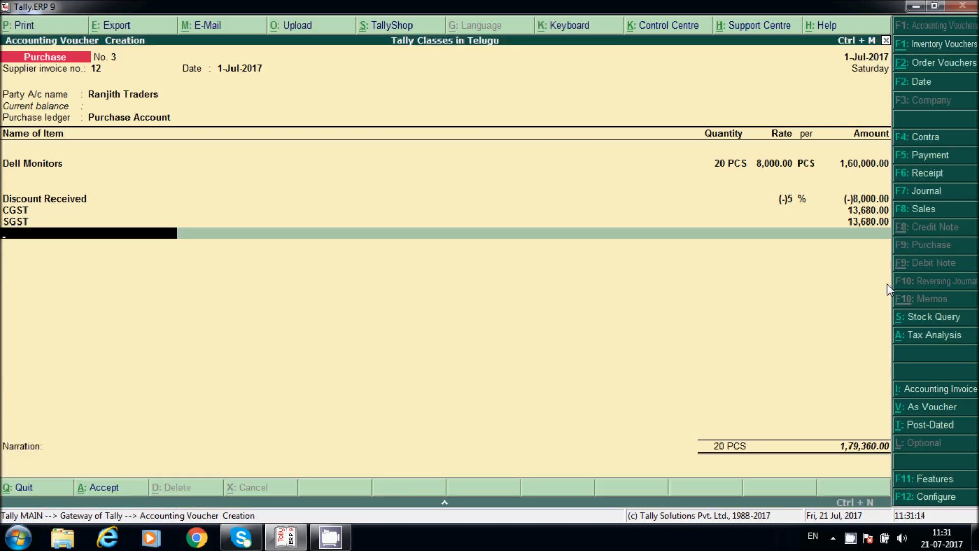
# Step: Save purchase voucher No. 3 without narration and return to the Gateway of Tally
pyautogui.press('Return')
pyautogui.press('Return')
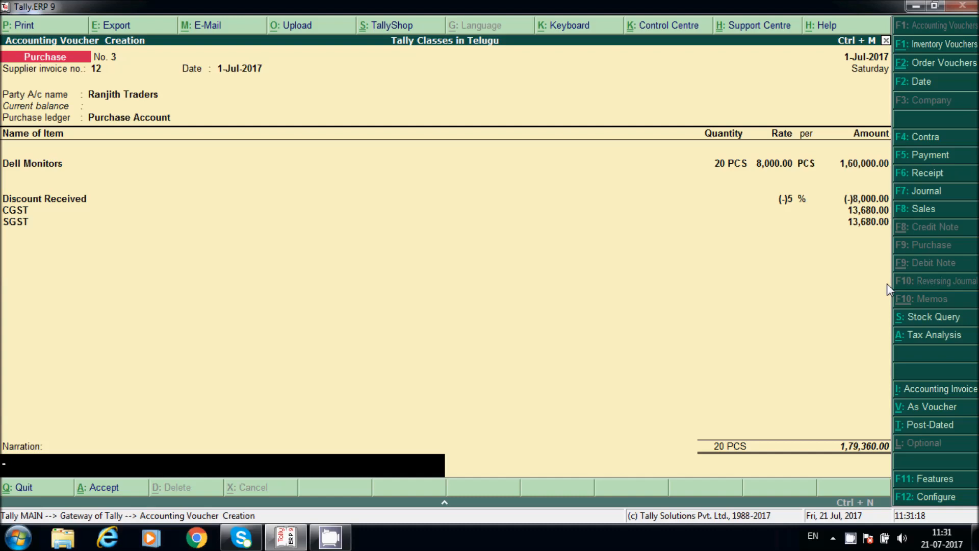
pyautogui.press('Return')
pyautogui.press('Escape')
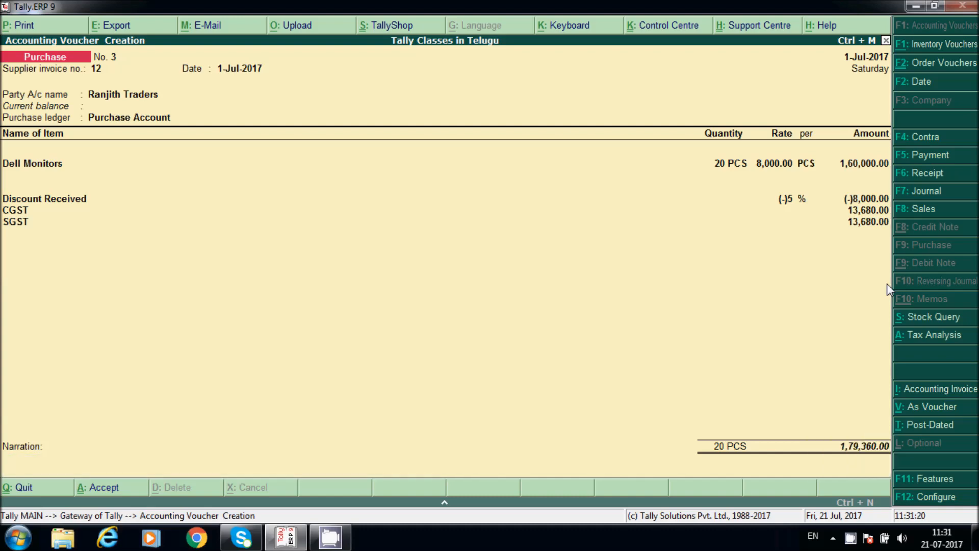
pyautogui.hotkey('ctrl', 'a')
pyautogui.press('Escape')
pyautogui.press('Return')
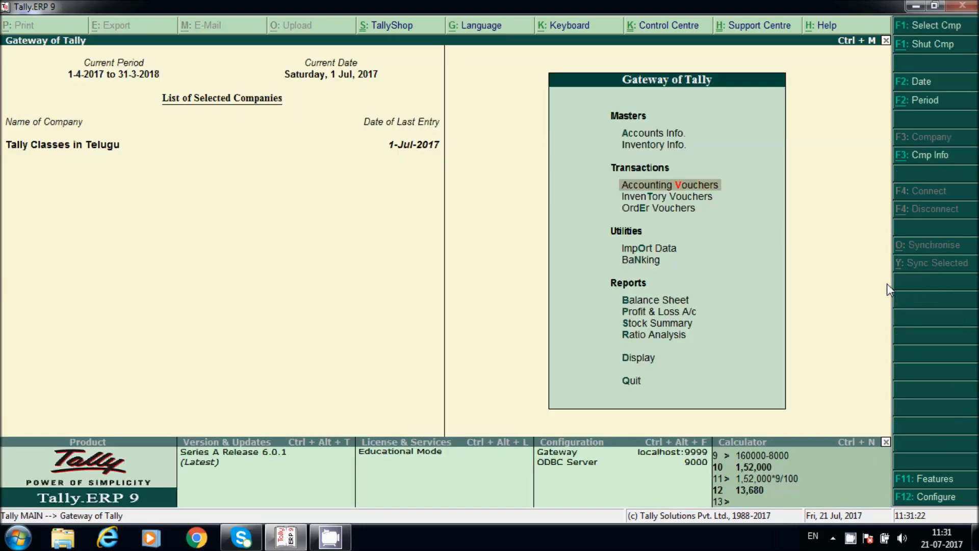
# Step: Drill into Profit & Loss Purchase Accounts > Purchase Account to view July purchase vouchers
pyautogui.press('p')
pyautogui.press('Down')
pyautogui.press('Return')
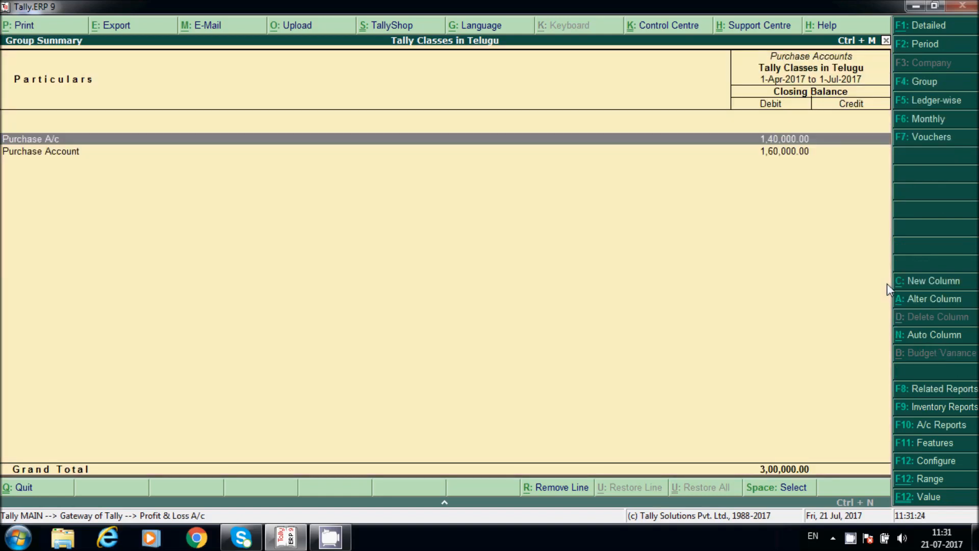
pyautogui.press('Down')
pyautogui.press('Return')
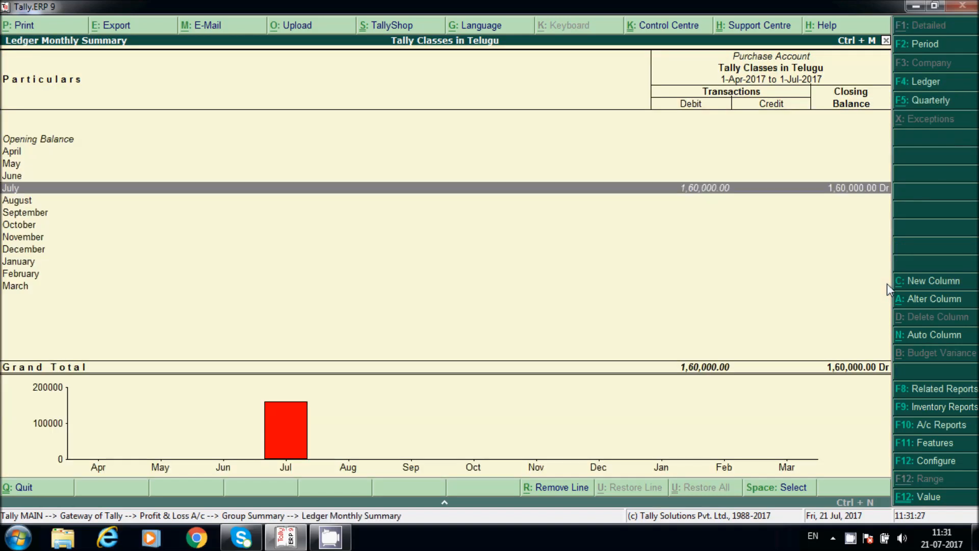
pyautogui.press('Return')
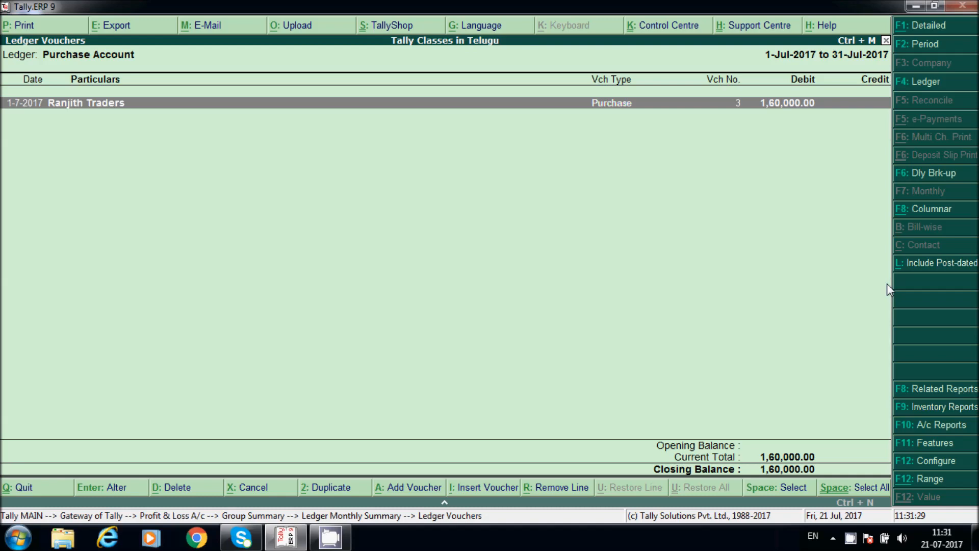
pyautogui.press('Escape')
pyautogui.press('Escape')
pyautogui.press('Escape')
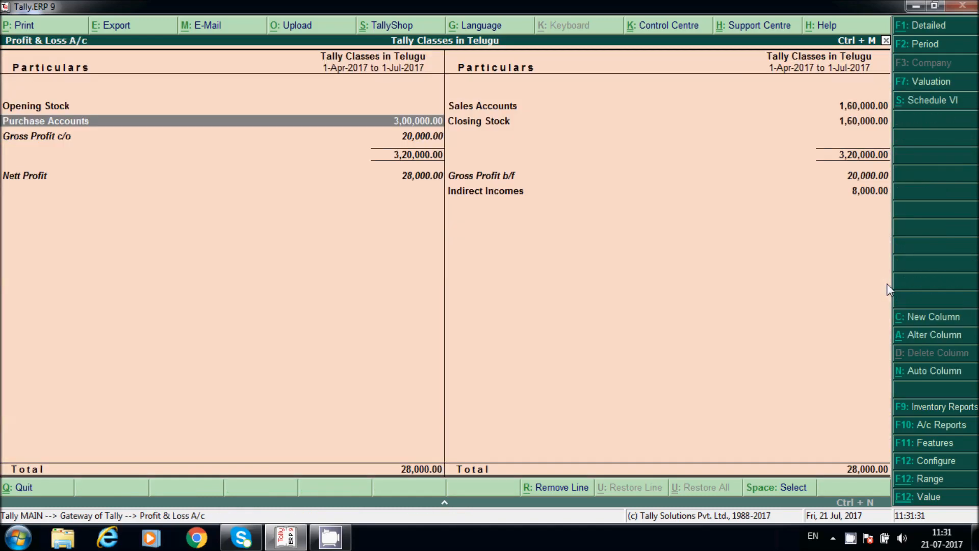
pyautogui.press('Escape')
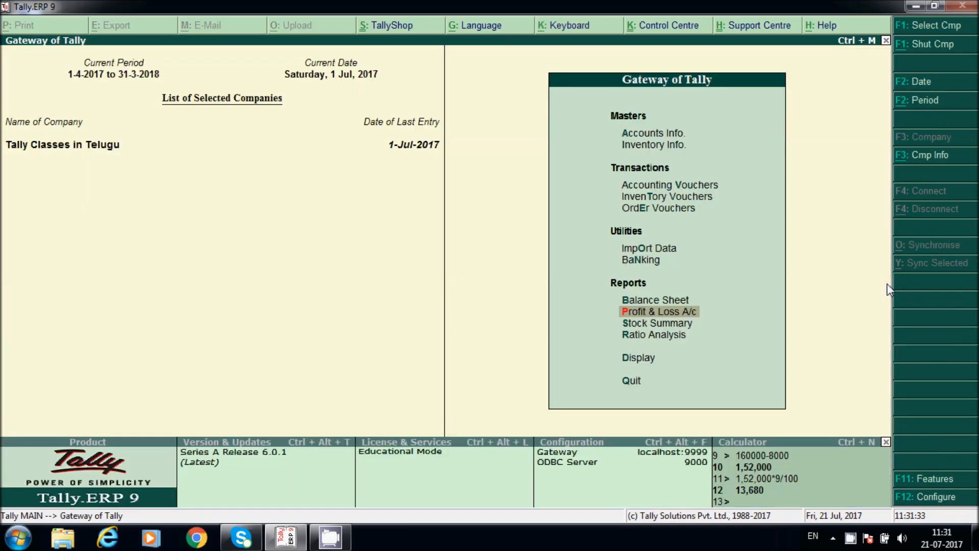
# Step: Open a blank accounting voucher and quit it without saving
pyautogui.press('v')
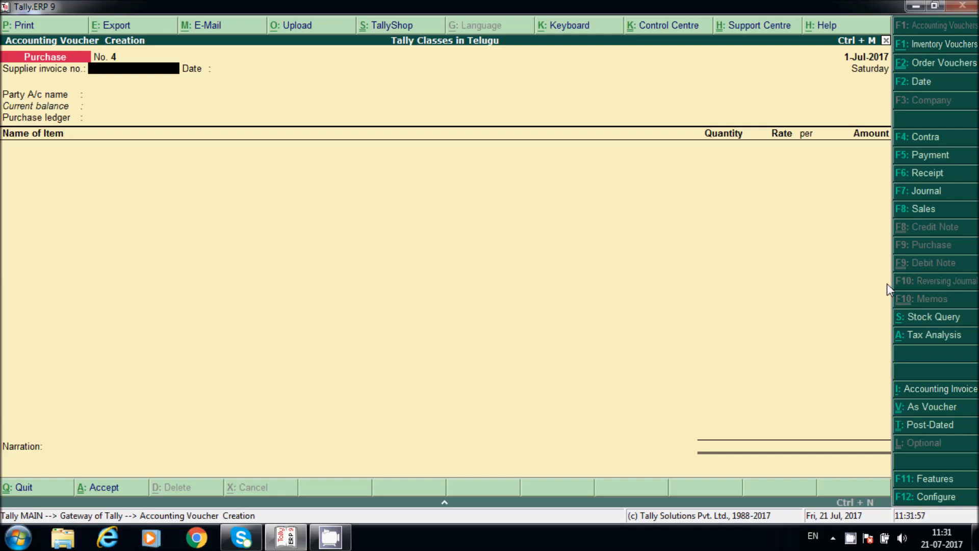
pyautogui.press('Escape')
pyautogui.press('y')
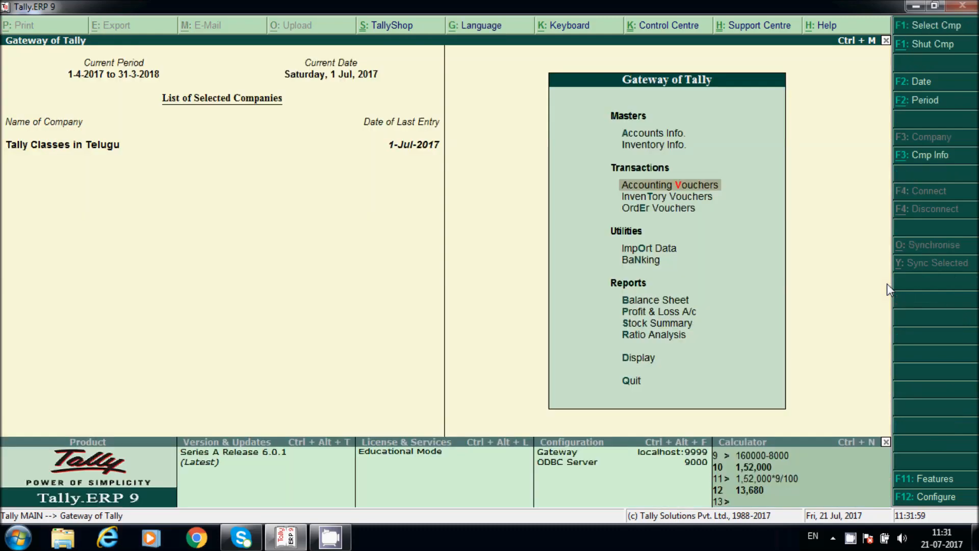
# Step: Check Discount Received under Indirect Incomes in Profit & Loss, then start purchase voucher No. 4
pyautogui.press('p')
pyautogui.press('Down')
pyautogui.press('Down')
pyautogui.press('Down')
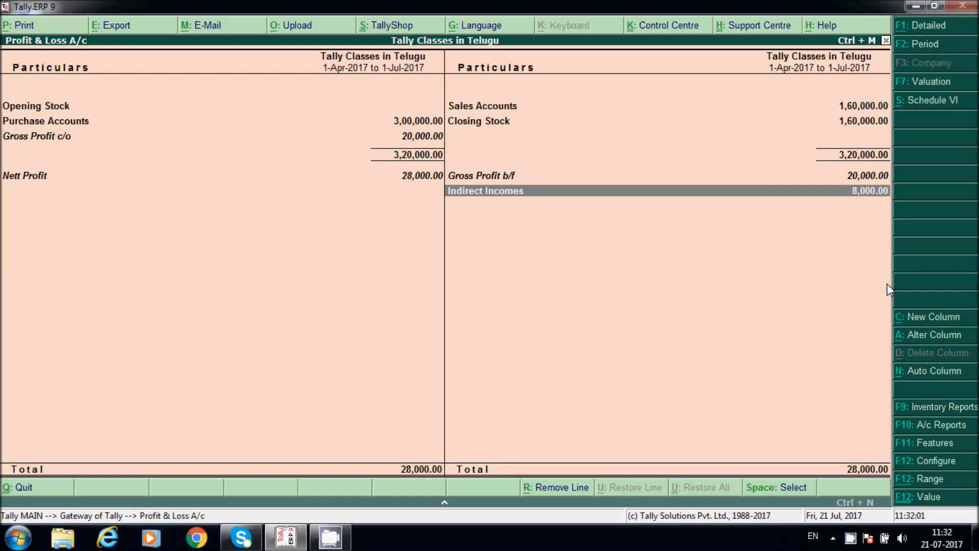
pyautogui.press('Return')
pyautogui.press('Escape')
pyautogui.press('Escape')
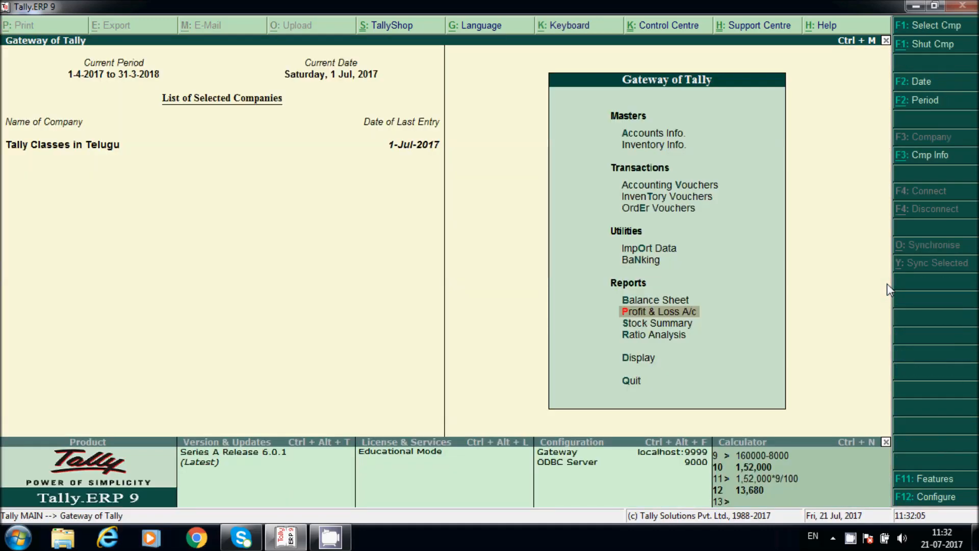
pyautogui.press('v')
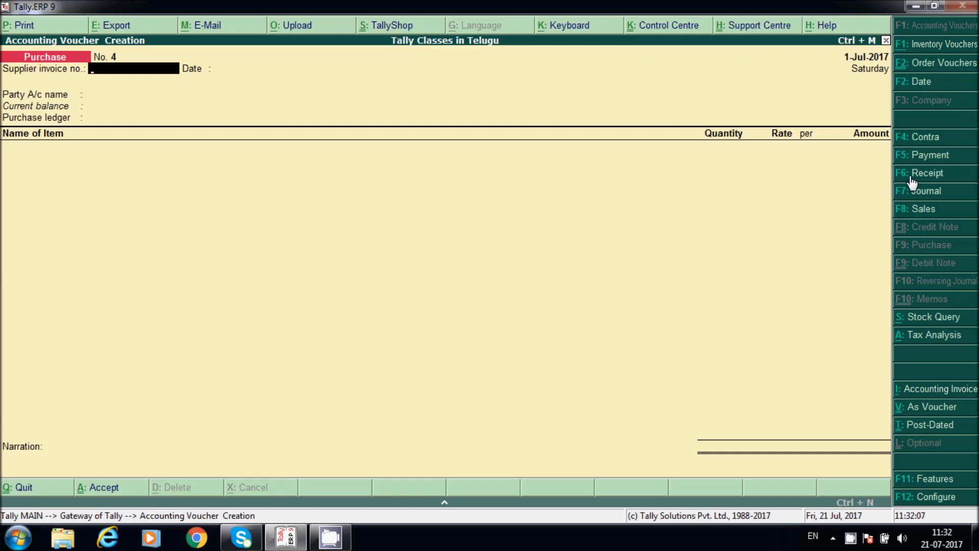
# Step: Switch to a sales voucher with reference number 121
pyautogui.click(919, 209)
pyautogui.write('121')
pyautogui.press('Return')
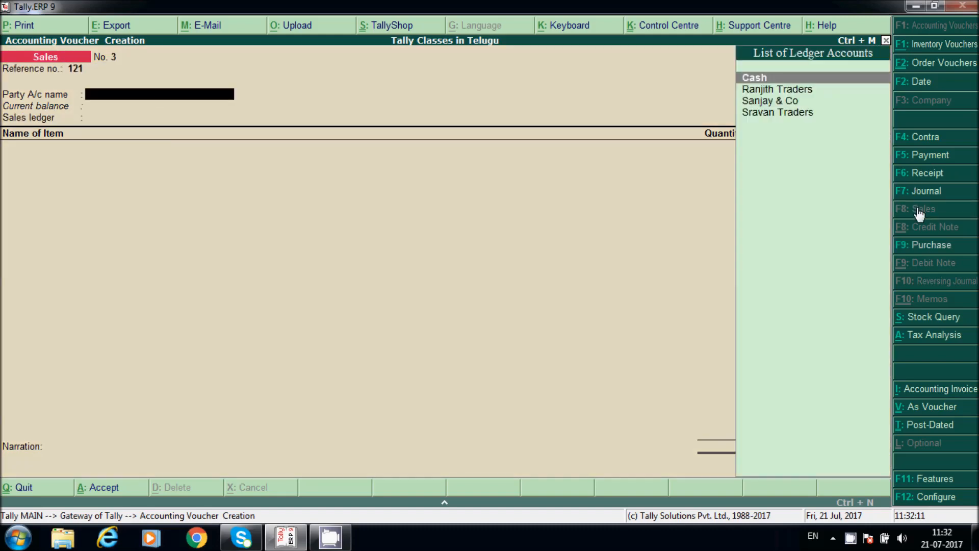
# Step: Create a new customer ledger under Sundry Debtors with bill-by-bill tracking
pyautogui.hotkey('alt', 'c')
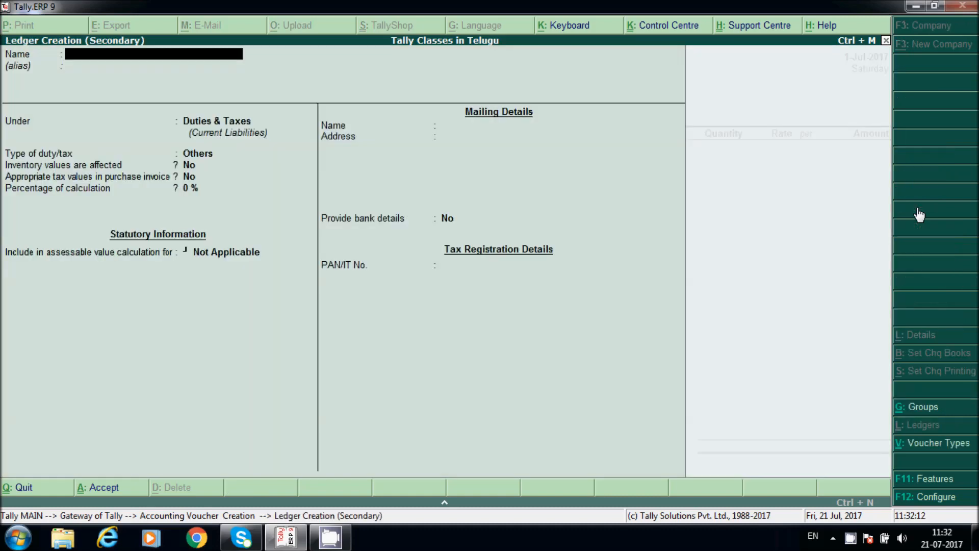
pyautogui.write('Varun & Co')
pyautogui.press('Return')
pyautogui.press('Return')
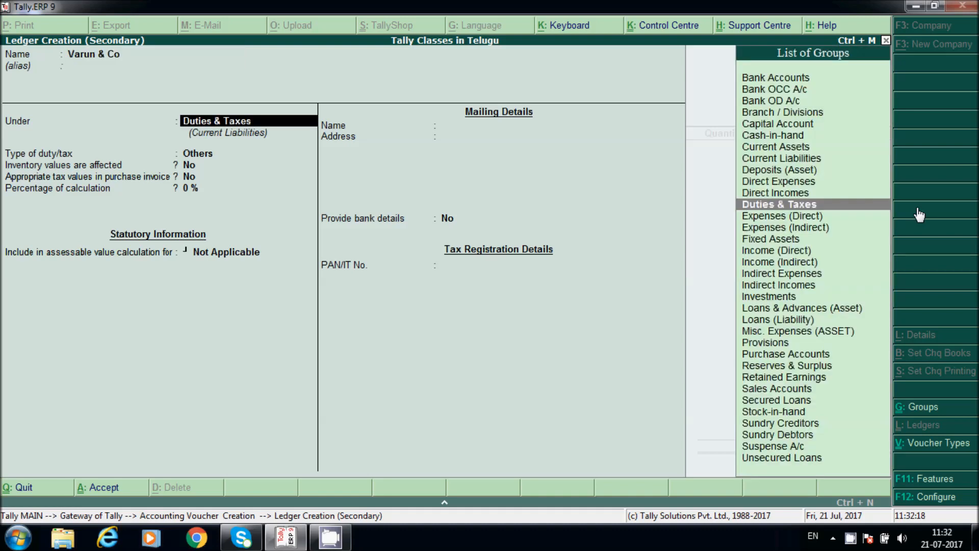
pyautogui.write('Su')
pyautogui.press('Down')
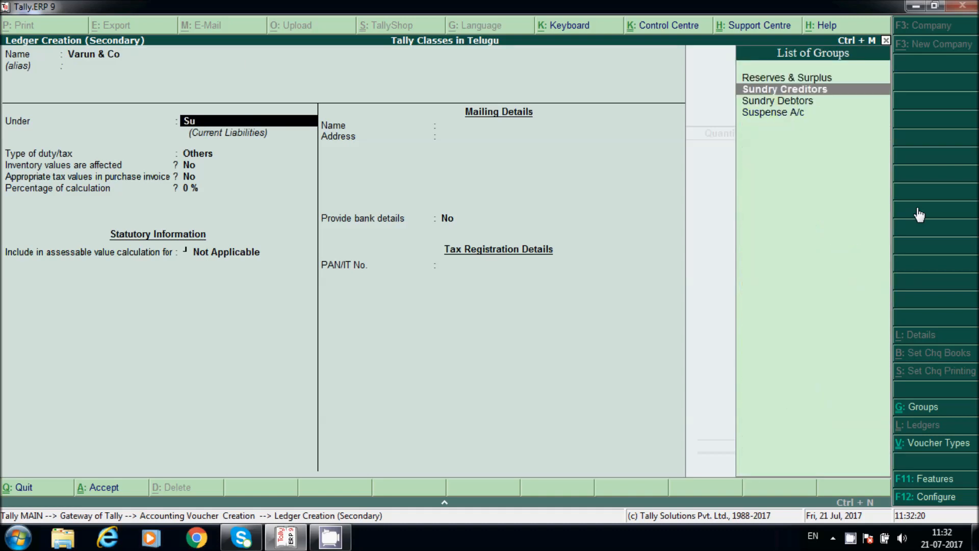
pyautogui.press('Down')
pyautogui.press('Return')
pyautogui.press('Return')
pyautogui.press('Return')
pyautogui.press('Return')
pyautogui.press('Return')
pyautogui.press('Return')
pyautogui.press('Return')
pyautogui.press('Return')
pyautogui.press('Return')
pyautogui.press('Return')
pyautogui.press('Return')
pyautogui.write('y')
# Step: Enter the customer's Telangana GSTIN, save the ledger, and pass through Party Details
pyautogui.press('Return')
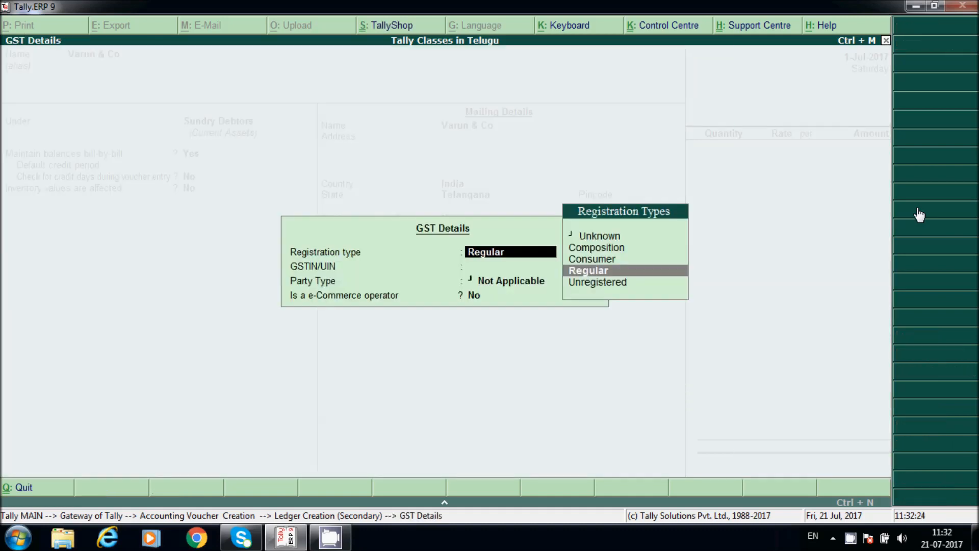
pyautogui.press('Return')
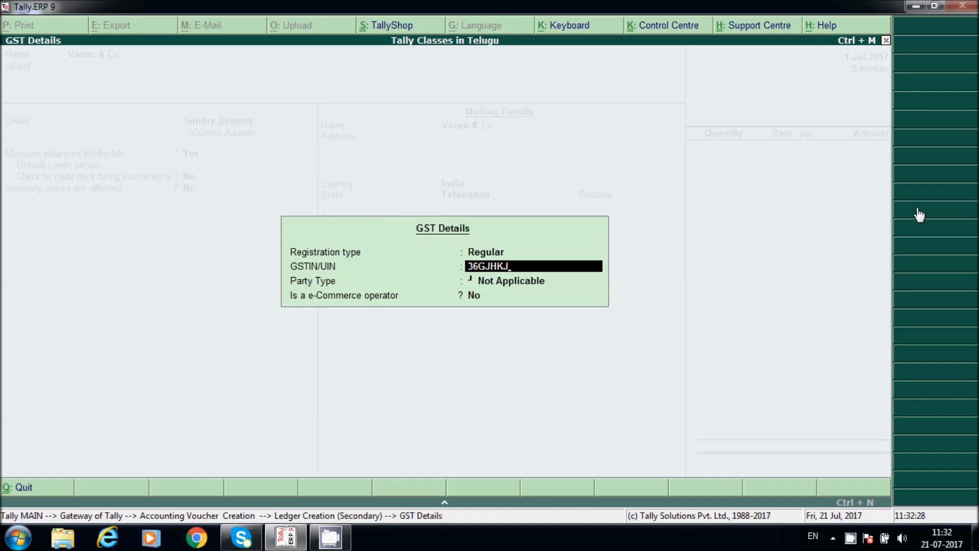
pyautogui.press('Return')
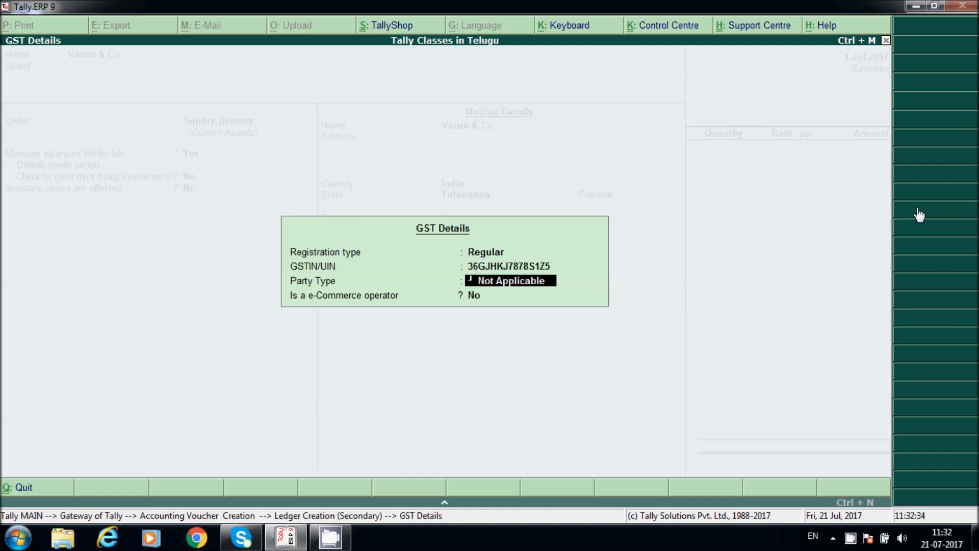
pyautogui.press('Return')
pyautogui.press('Return')
pyautogui.press('Return')
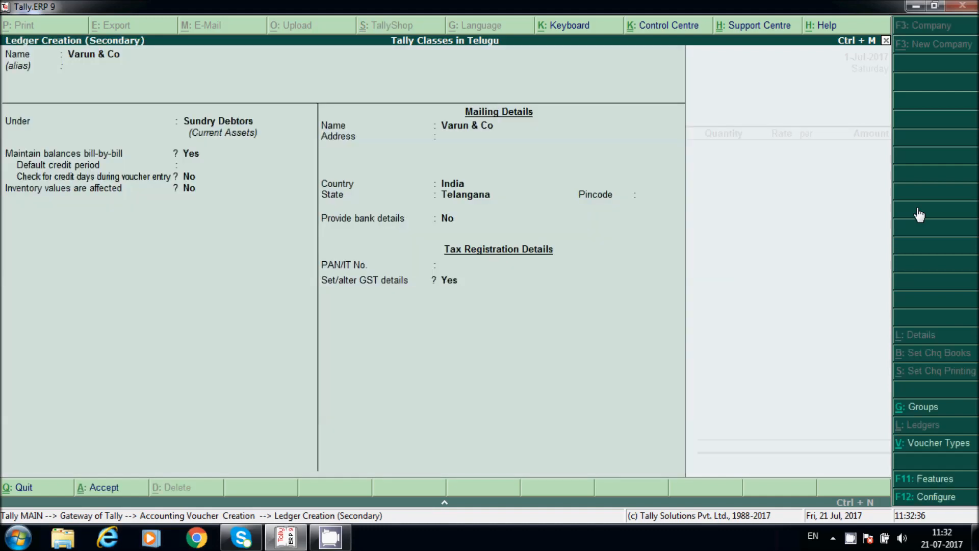
pyautogui.press('Return')
pyautogui.press('Return')
pyautogui.press('Return')
pyautogui.press('Return')
pyautogui.press('Return')
pyautogui.press('Return')
pyautogui.press('Return')
pyautogui.press('Return')
pyautogui.press('Return')
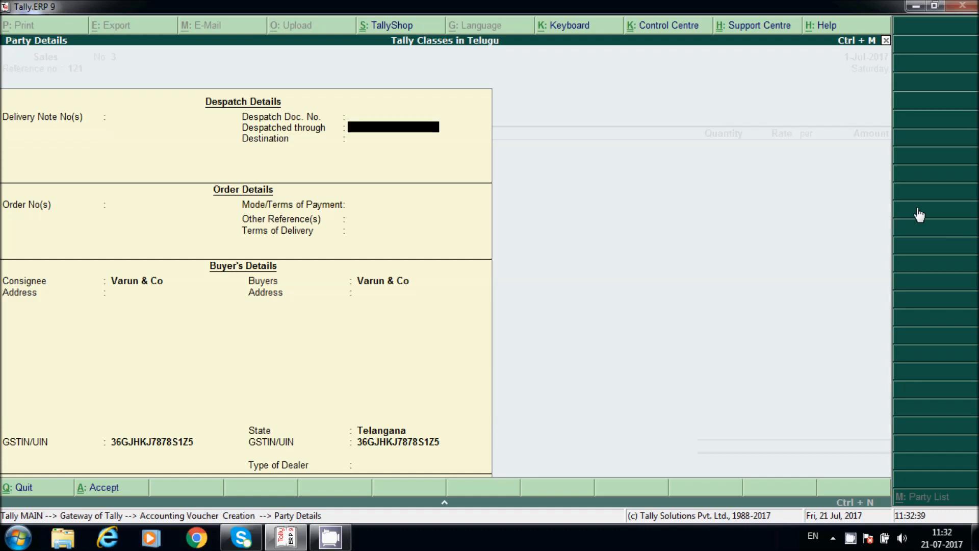
pyautogui.press('Return')
pyautogui.press('Return')
pyautogui.press('Return')
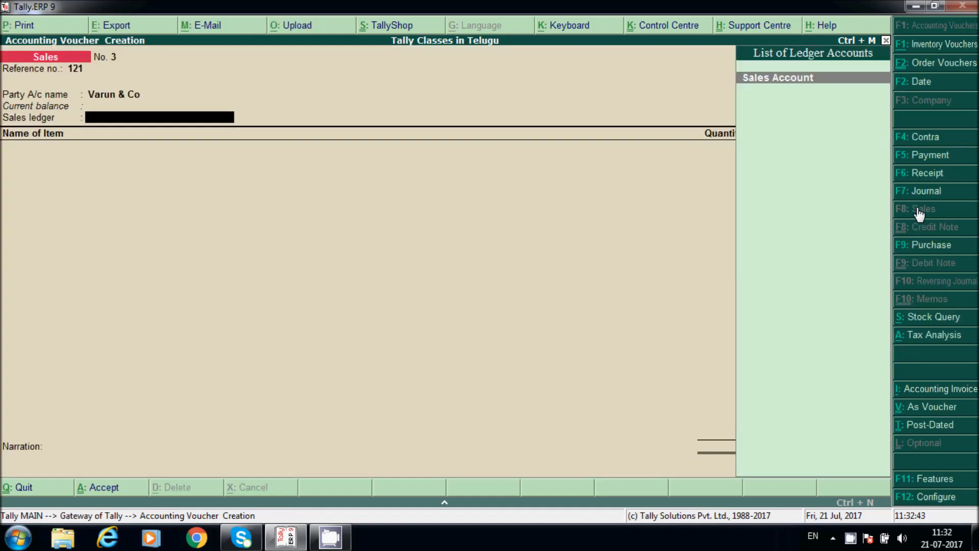
# Step: Pick Sales Account as the sales ledger and set its type of supply to Goods
pyautogui.press('Return')
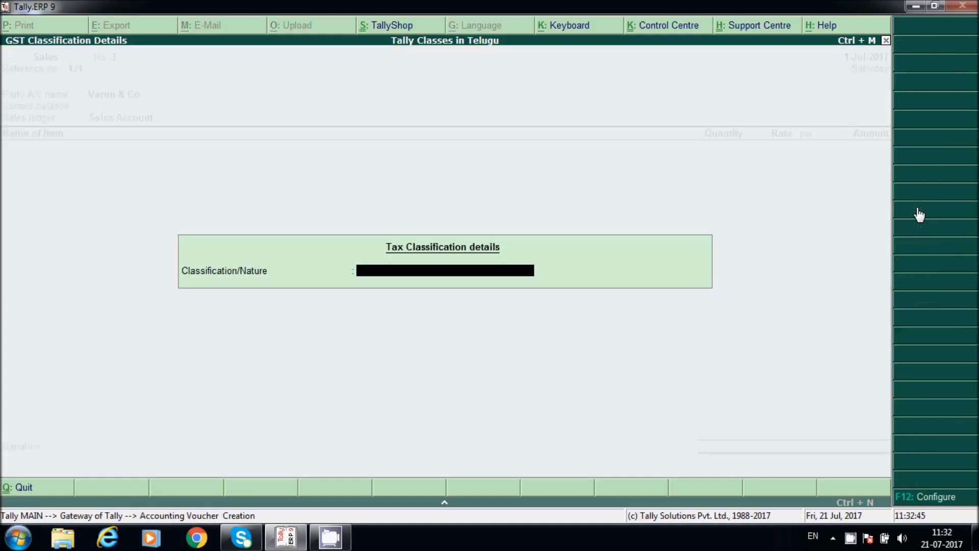
pyautogui.press('Escape')
pyautogui.hotkey('ctrl', 'Return')
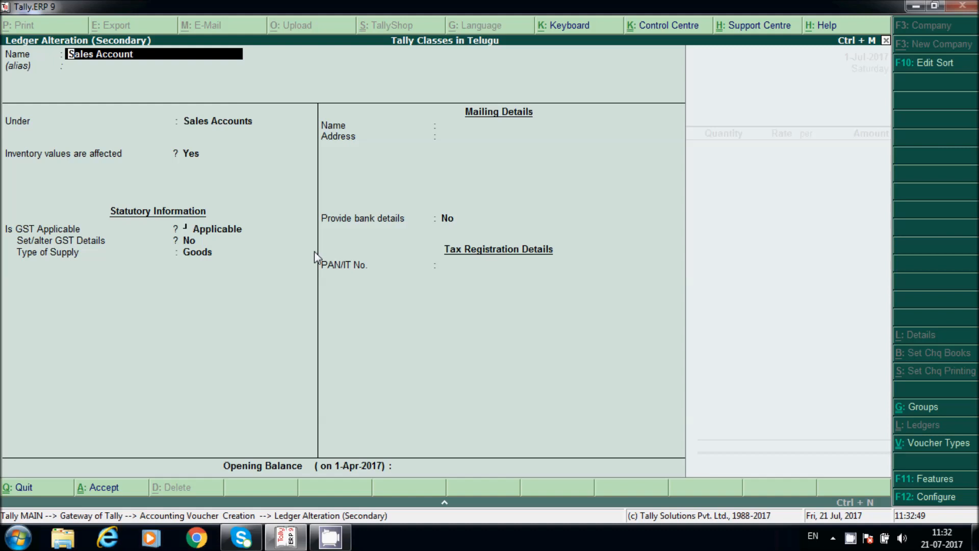
pyautogui.press('Return')
pyautogui.press('Return')
pyautogui.press('Return')
pyautogui.press('Return')
pyautogui.press('Return')
pyautogui.press('Return')
pyautogui.press('Return')
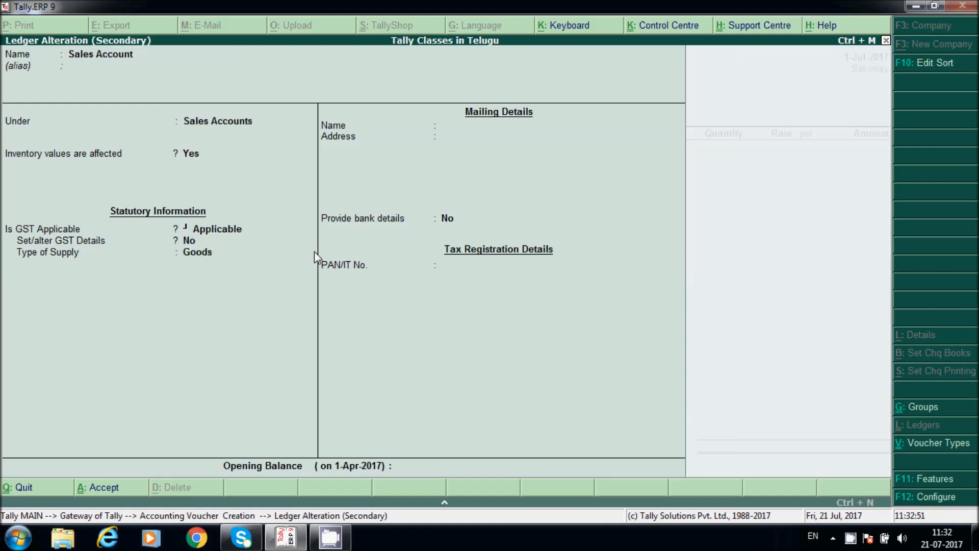
pyautogui.hotkey('ctrl', 'a')
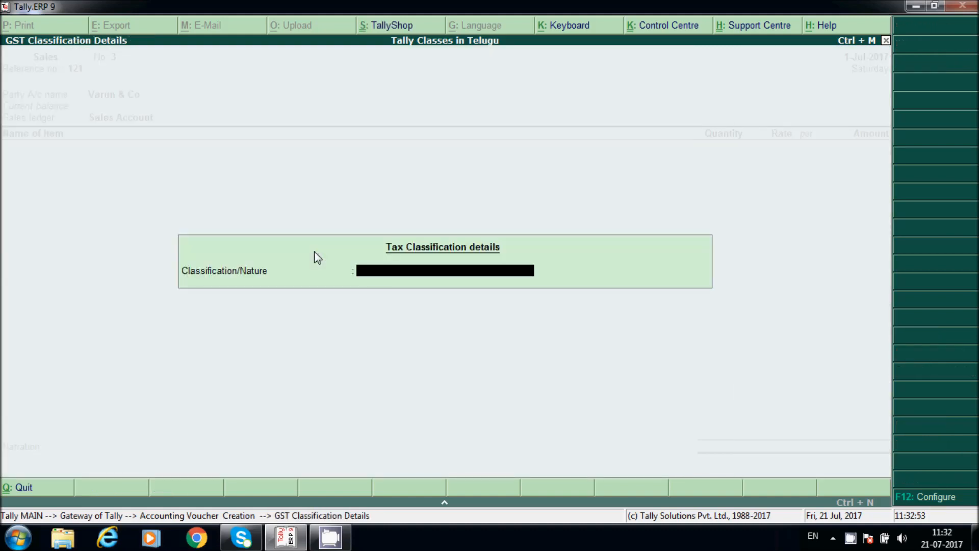
# Step: Set the transaction nature to Sales Taxable
pyautogui.write('Sa')
pyautogui.press('Down')
pyautogui.press('Down')
pyautogui.press('Down')
pyautogui.press('Down')
pyautogui.press('Down')
pyautogui.press('Down')
pyautogui.press('Up')
pyautogui.press('Up')
pyautogui.press('Up')
pyautogui.press('Up')
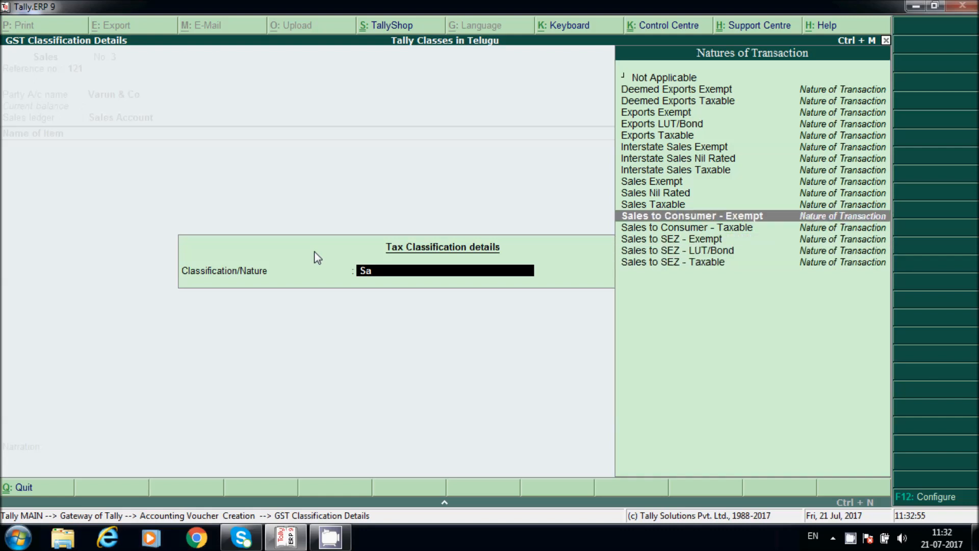
pyautogui.press('Return')
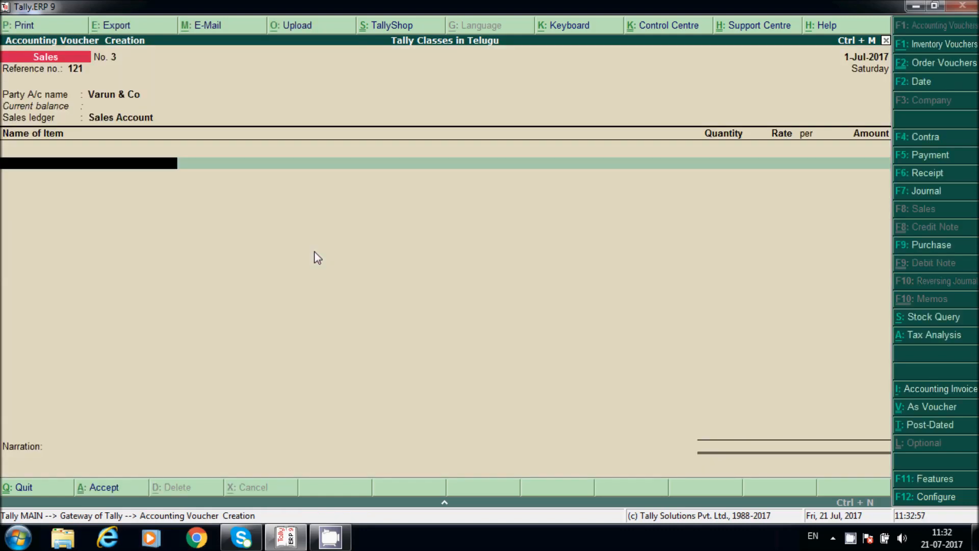
# Step: Add Dell Monitors, 20 PCS at 10,000.00, with no order number
pyautogui.write('D')
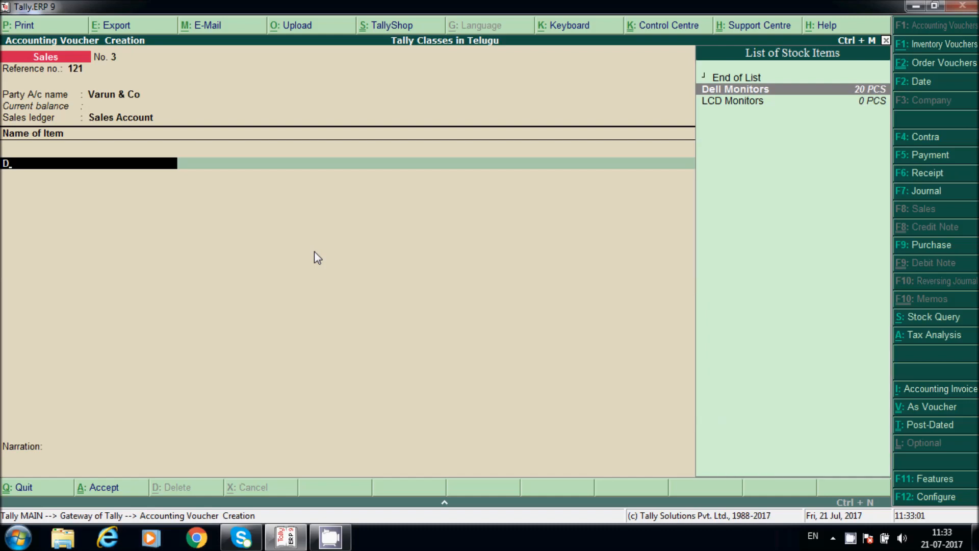
pyautogui.press('Return')
pyautogui.press('Return')
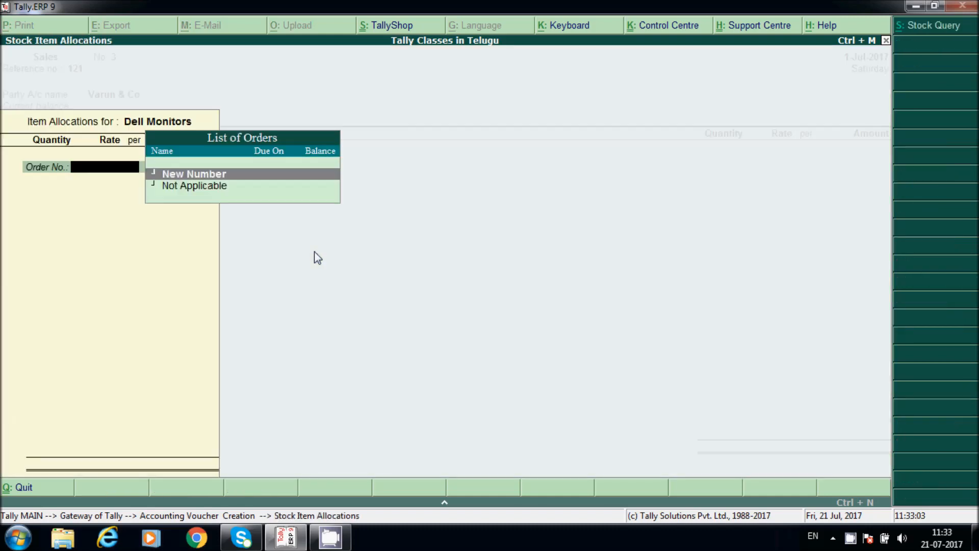
pyautogui.press('Down')
pyautogui.press('Return')
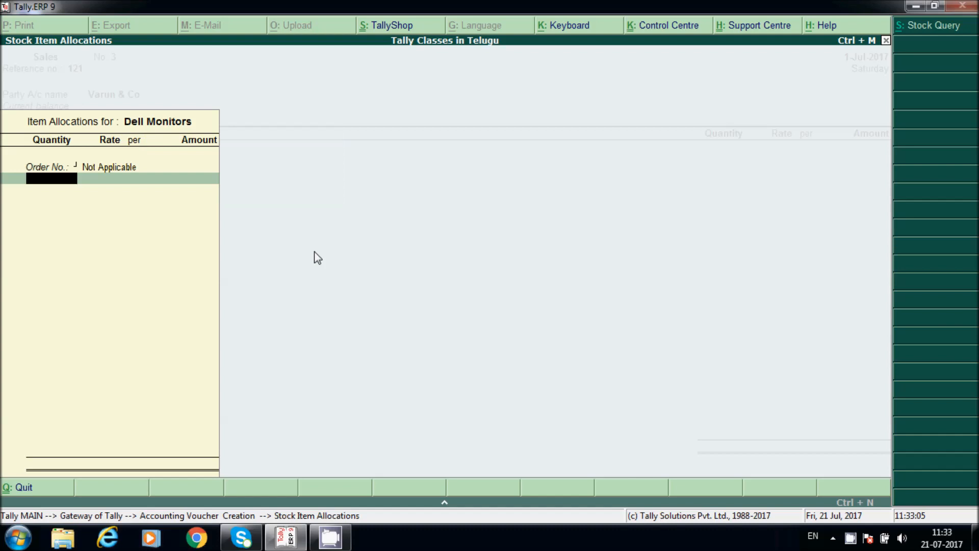
pyautogui.write('20')
pyautogui.press('Return')
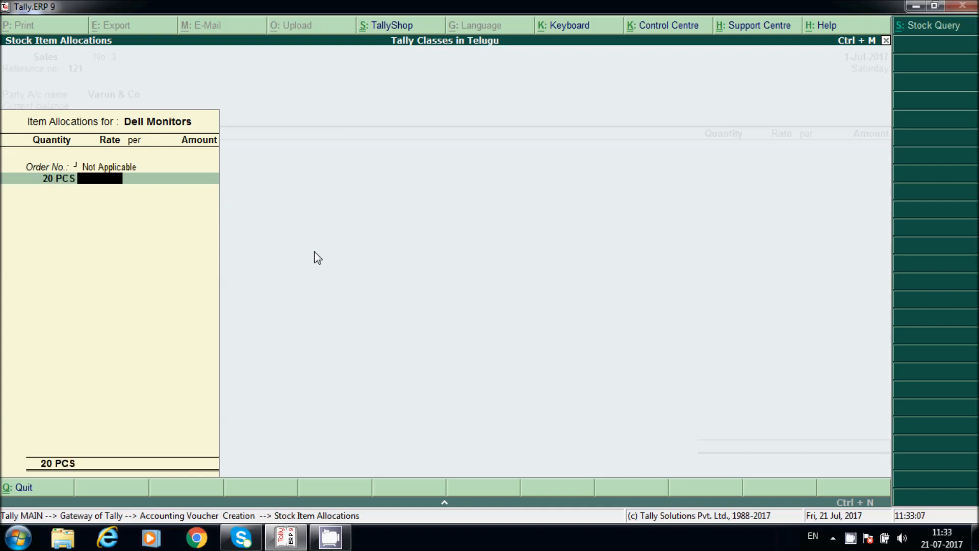
pyautogui.write('10000')
pyautogui.press('Return')
pyautogui.press('Return')
pyautogui.press('Return')
pyautogui.press('Return')
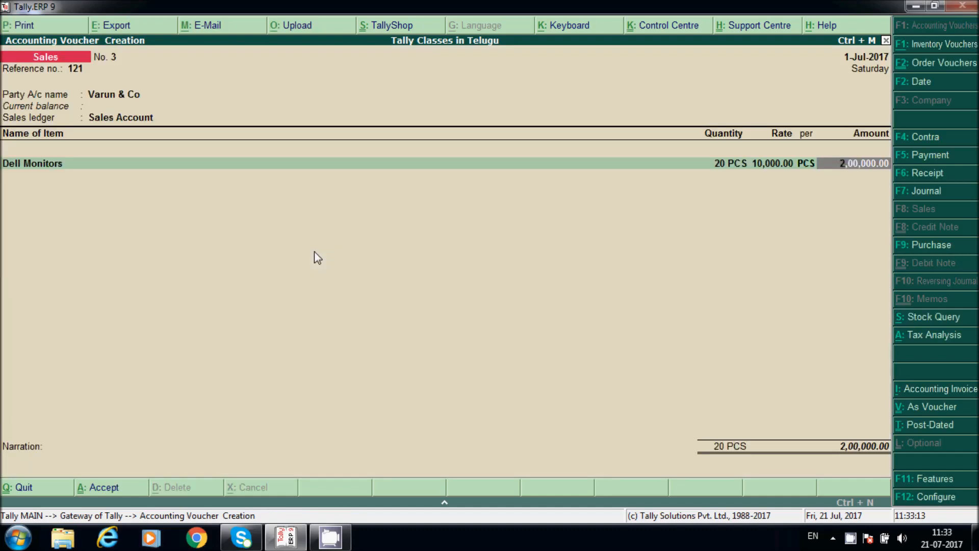
pyautogui.press('Return')
pyautogui.press('Return')
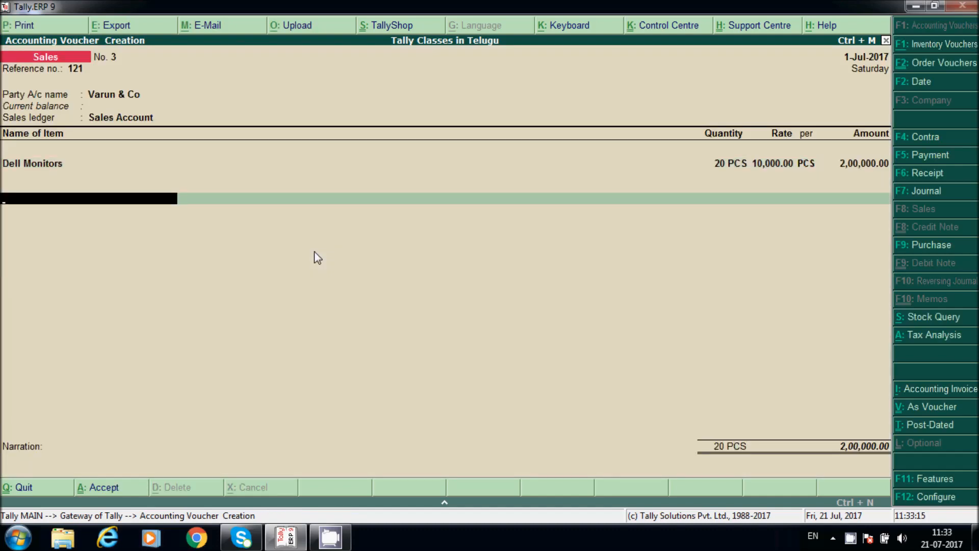
# Step: Create a ledger named 'Discount Allowed' under Indirect Expenses
pyautogui.hotkey('alt', 'c')
pyautogui.write('Dis')
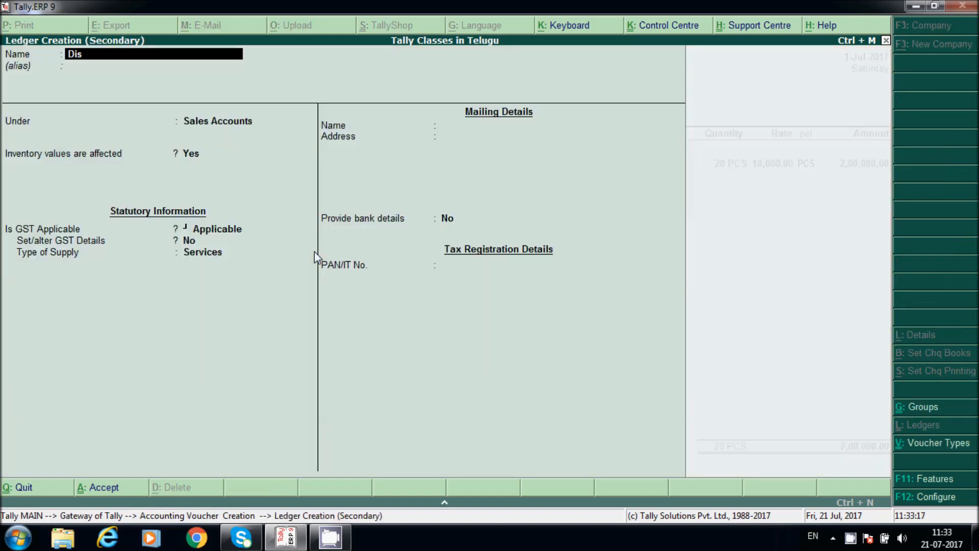
pyautogui.write('count Allowed')
pyautogui.press('Return')
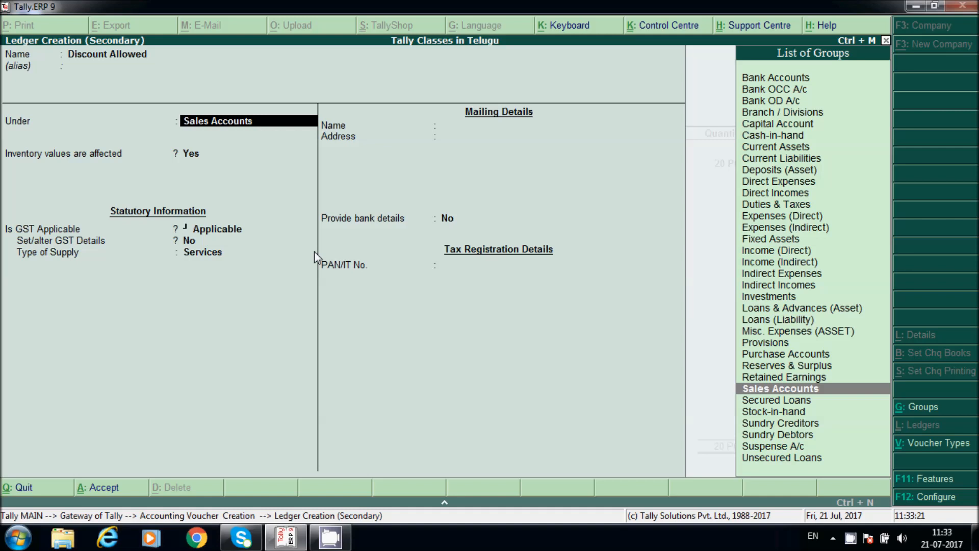
pyautogui.write('In')
pyautogui.press('Down')
pyautogui.press('Down')
pyautogui.press('Return')
pyautogui.press('Return')
pyautogui.press('Return')
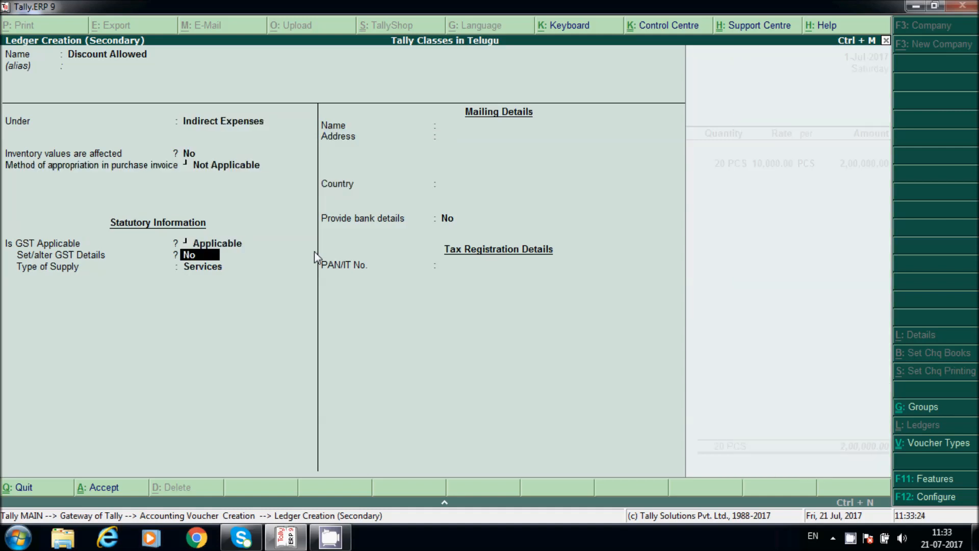
# Step: Set GST Not Applicable, apportion to Goods based on Value, and save the ledger
pyautogui.press('BackSpace')
pyautogui.write('N')
pyautogui.press('Return')
pyautogui.press('Down')
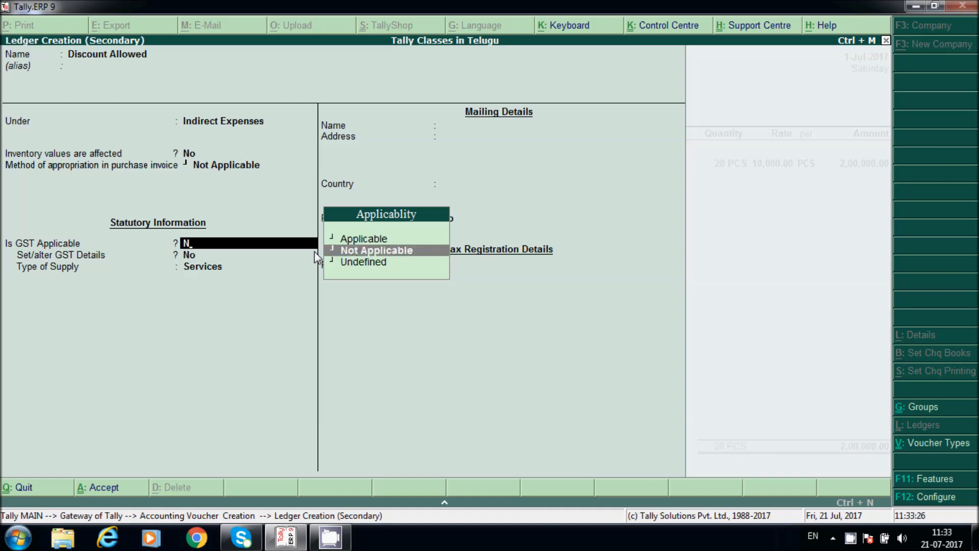
pyautogui.press('Return')
pyautogui.press('Down')
pyautogui.press('Return')
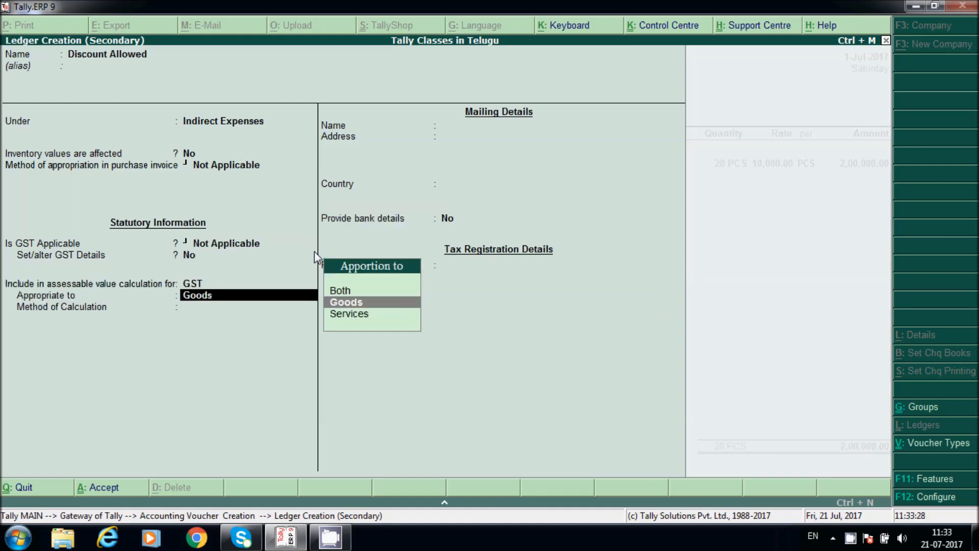
pyautogui.press('Return')
pyautogui.press('Down')
pyautogui.press('Return')
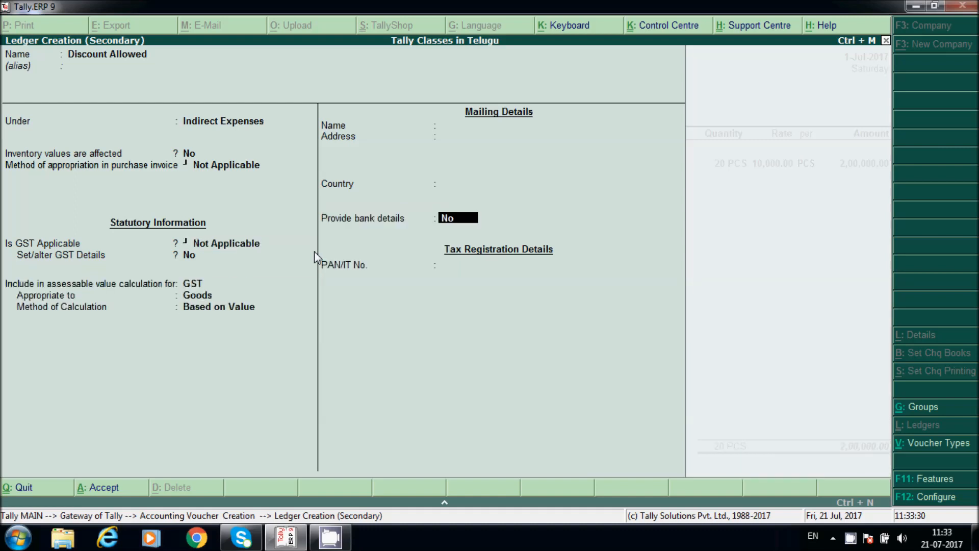
pyautogui.hotkey('ctrl', 'a')
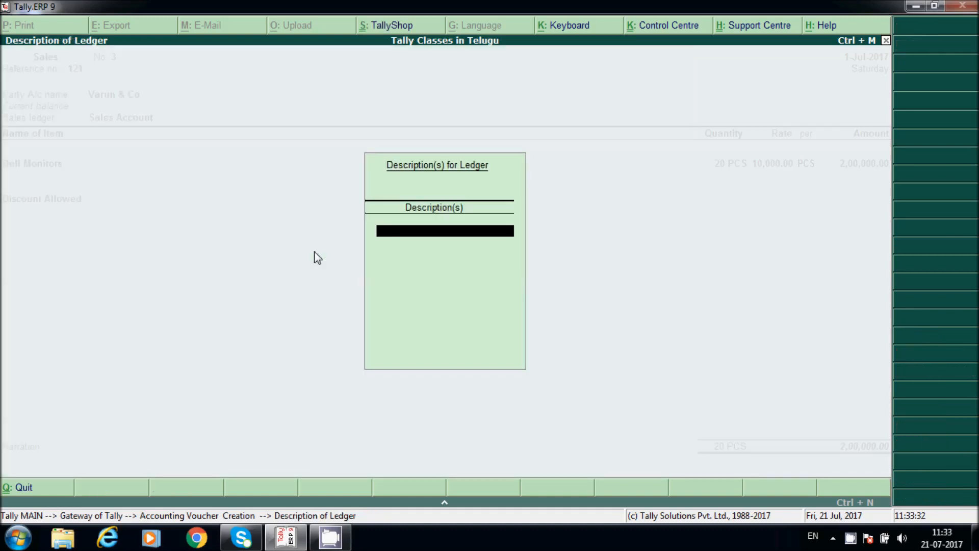
pyautogui.press('Return')
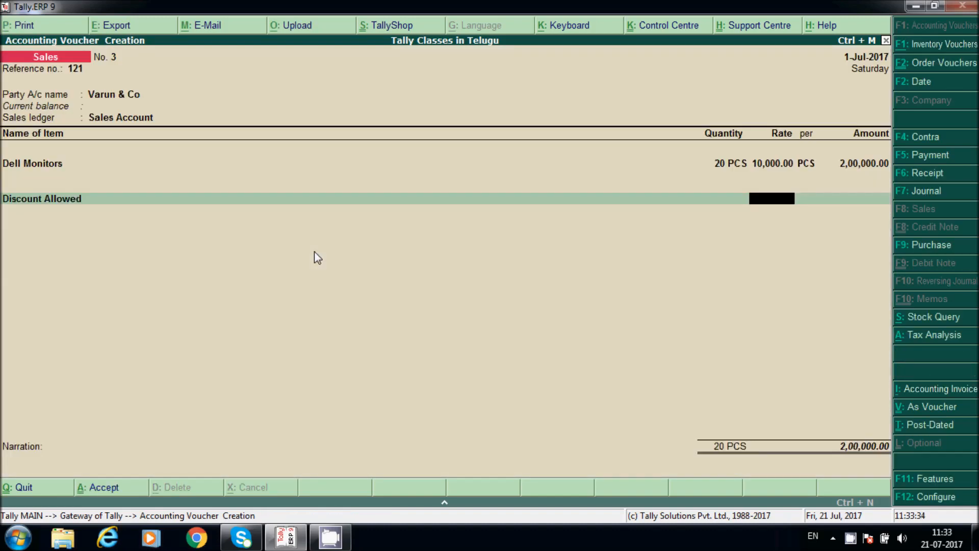
# Step: Apply a 5% discount of (-)10,000.00 to the sale
pyautogui.write('-)5')
pyautogui.press('Return')
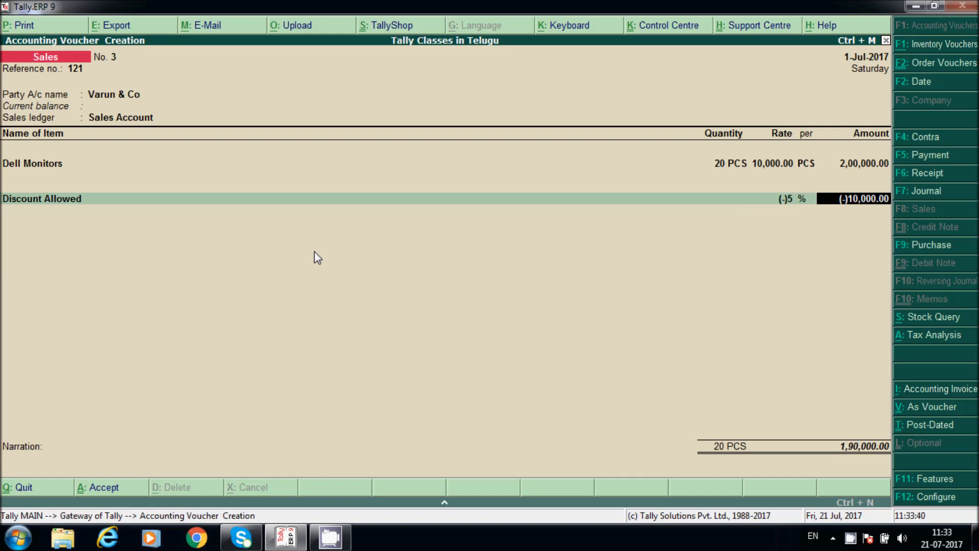
pyautogui.press('Return')
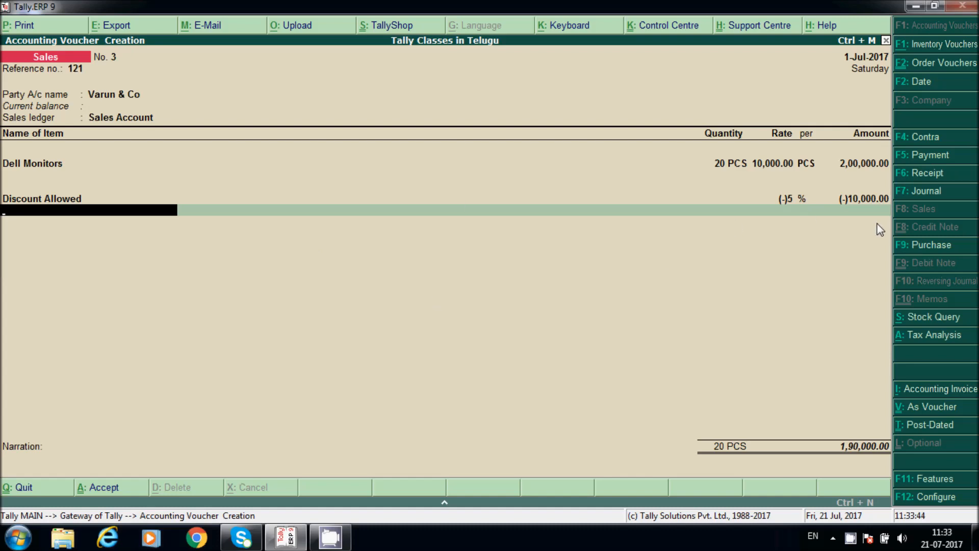
# Step: Add CGST and SGST ledger lines of 17,100.00 each
pyautogui.write('cg')
pyautogui.press('Return')
pyautogui.press('Return')
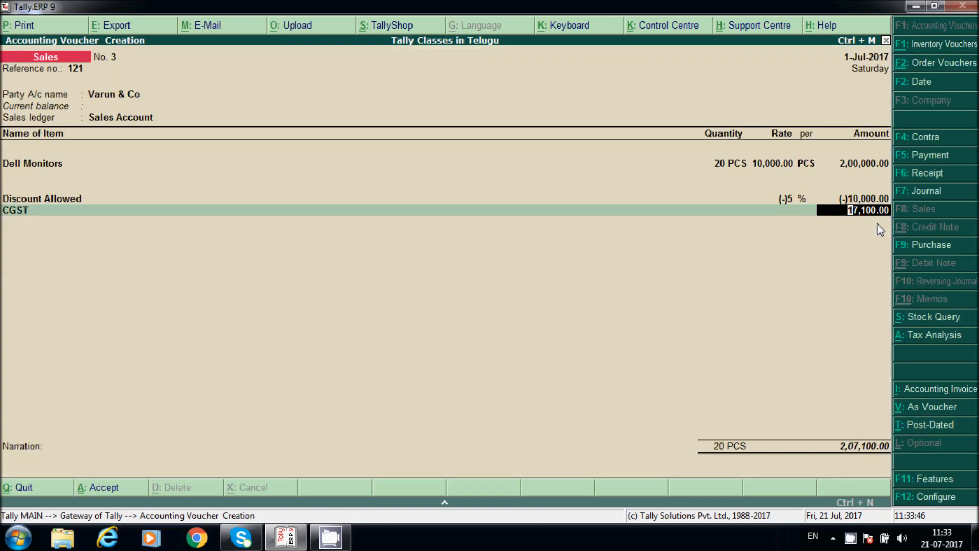
pyautogui.press('Return')
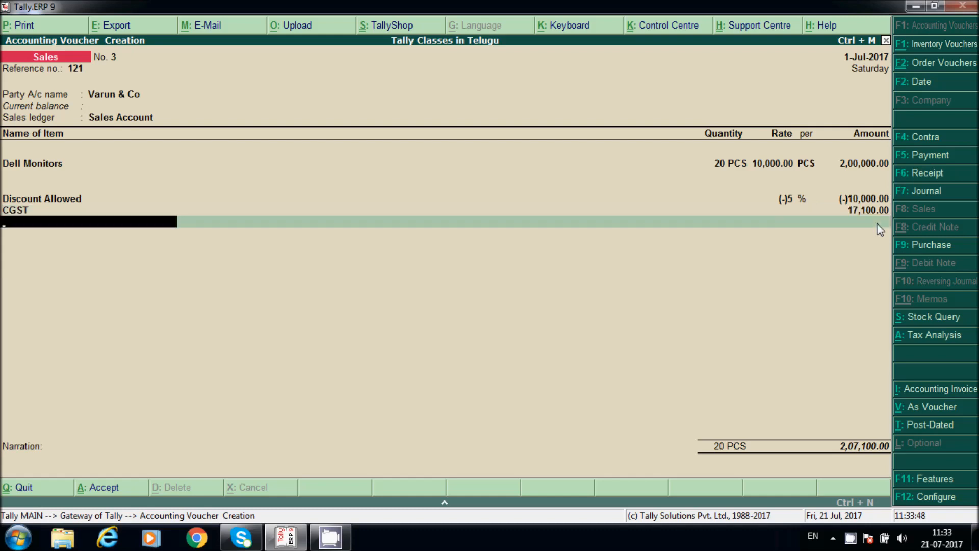
pyautogui.write('sg')
pyautogui.press('Return')
pyautogui.press('Return')
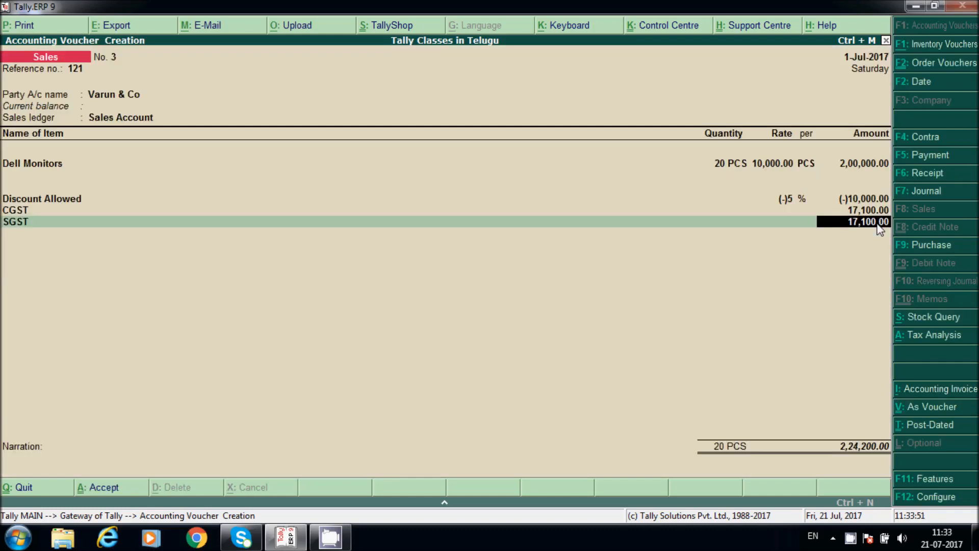
pyautogui.hotkey('ctrl', 'n')
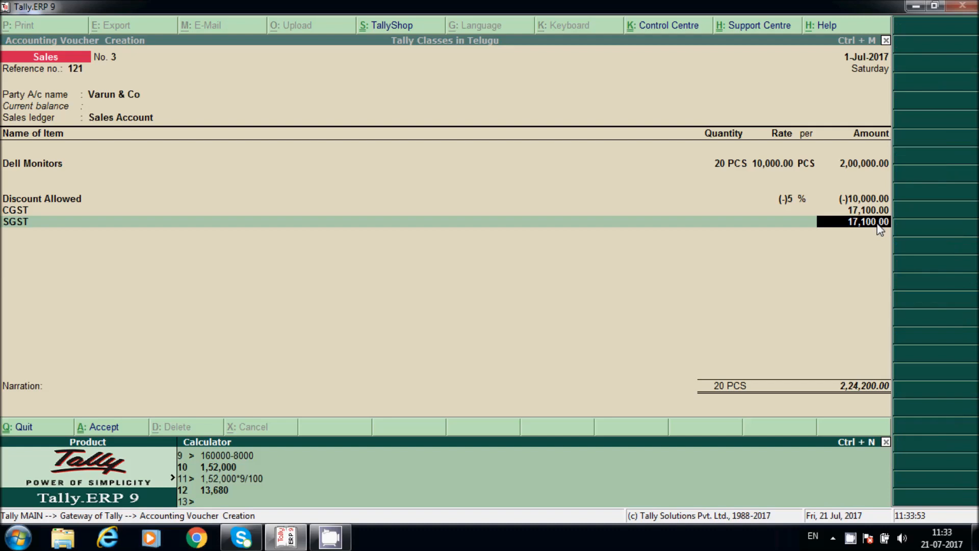
pyautogui.write('200000-10000')
pyautogui.press('Return')
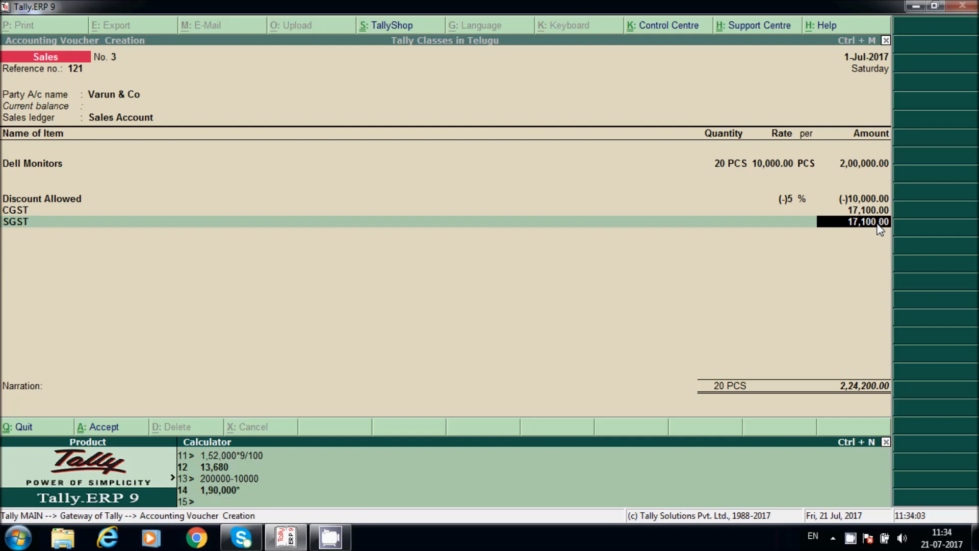
pyautogui.write('9/100')
pyautogui.press('Return')
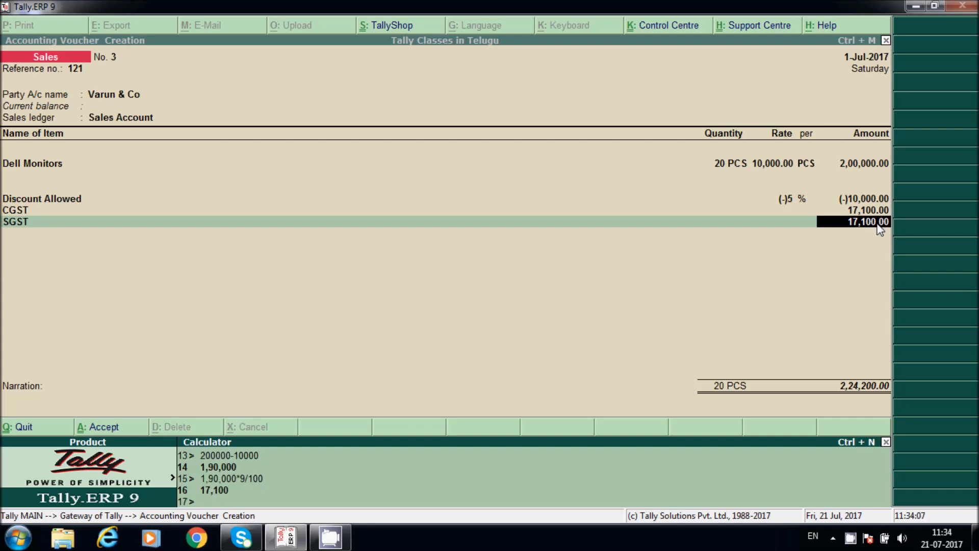
# Step: Save sales voucher No. 3 and exit to the Gateway of Tally
pyautogui.hotkey('ctrl', 'm')
pyautogui.press('Return')
pyautogui.press('Return')
pyautogui.press('Return')
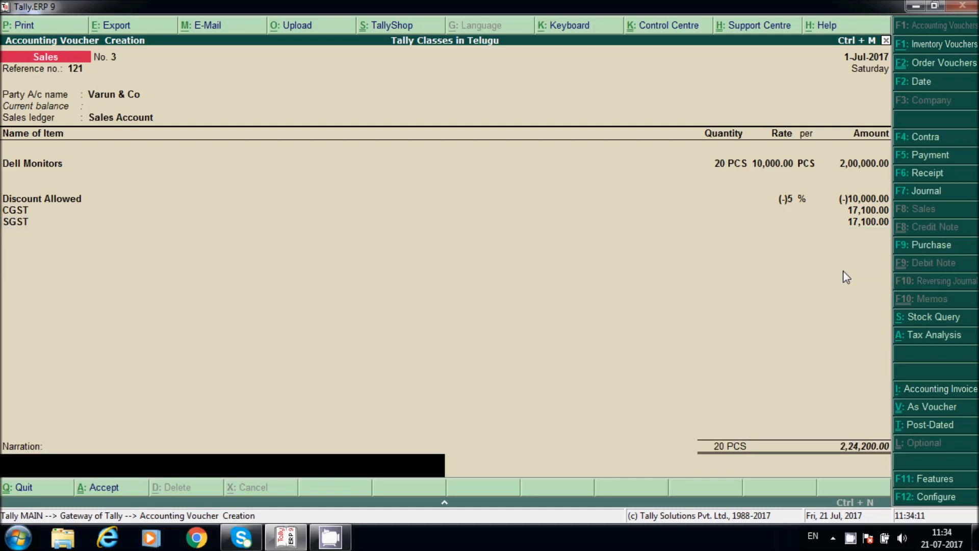
pyautogui.press('Return')
pyautogui.press('Return')
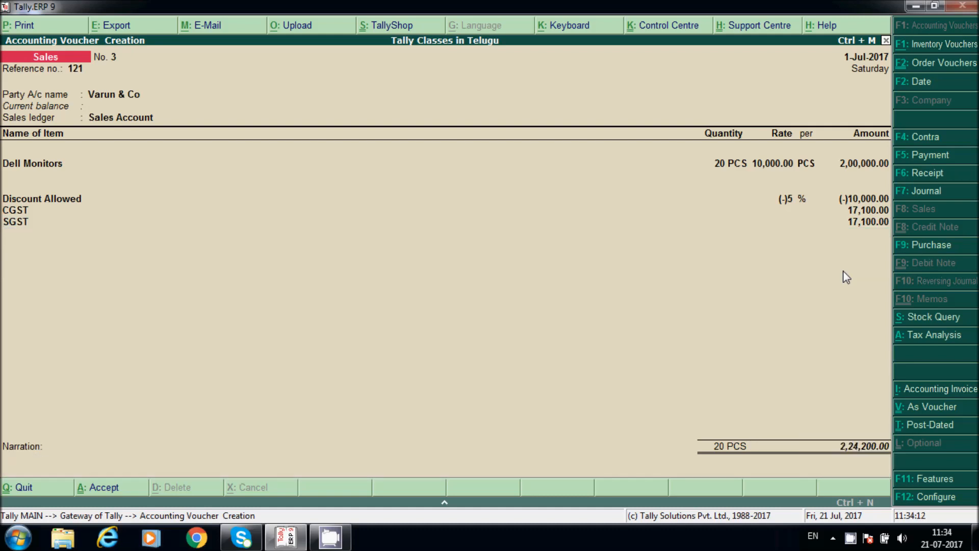
pyautogui.press('Escape')
pyautogui.press('Return')
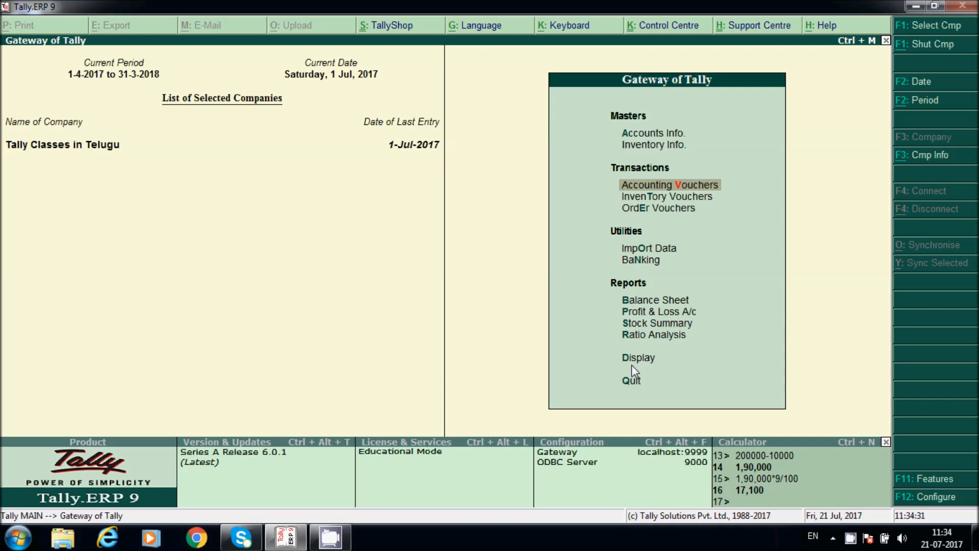
pyautogui.press('Down')
pyautogui.press('Down')
pyautogui.press('Down')
pyautogui.press('Down')
pyautogui.press('Down')
pyautogui.press('p')
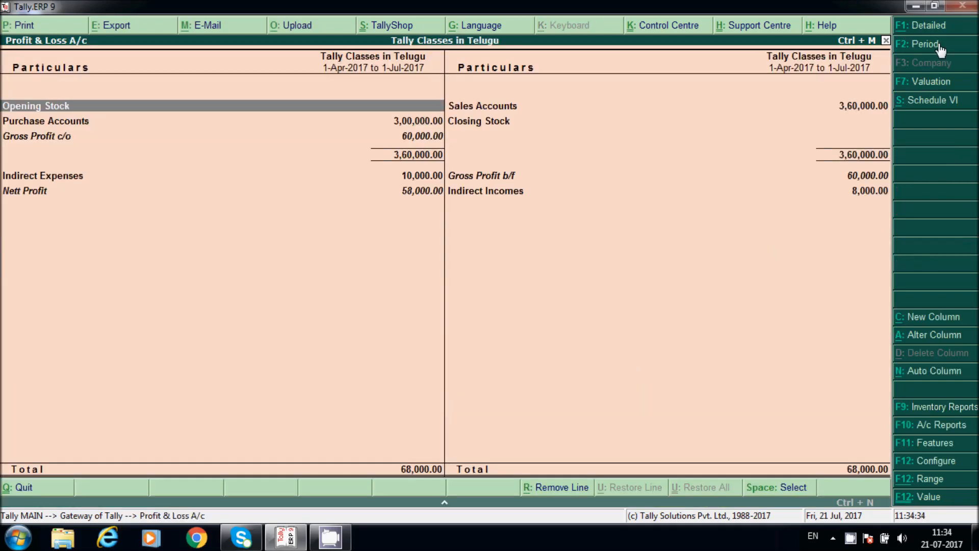
pyautogui.click(937, 26)
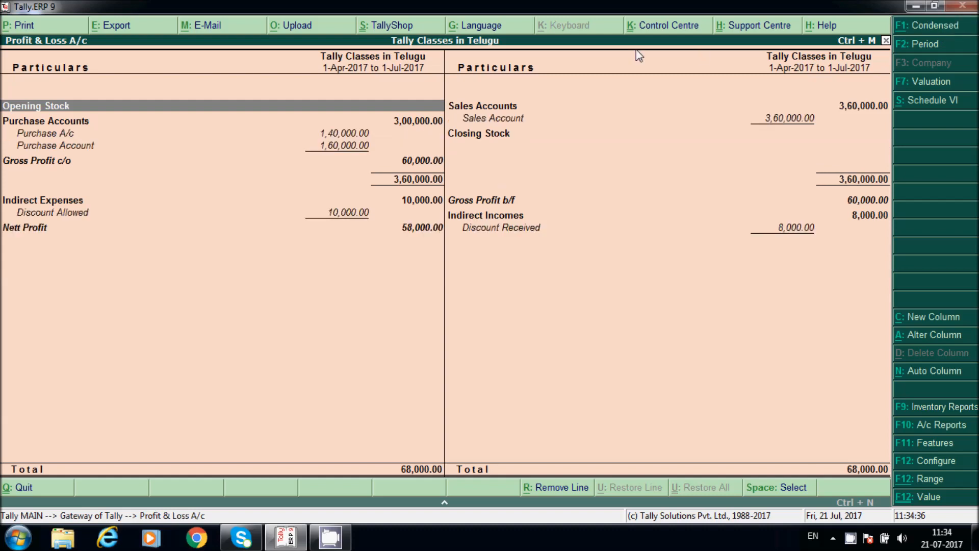
pyautogui.click(361, 230)
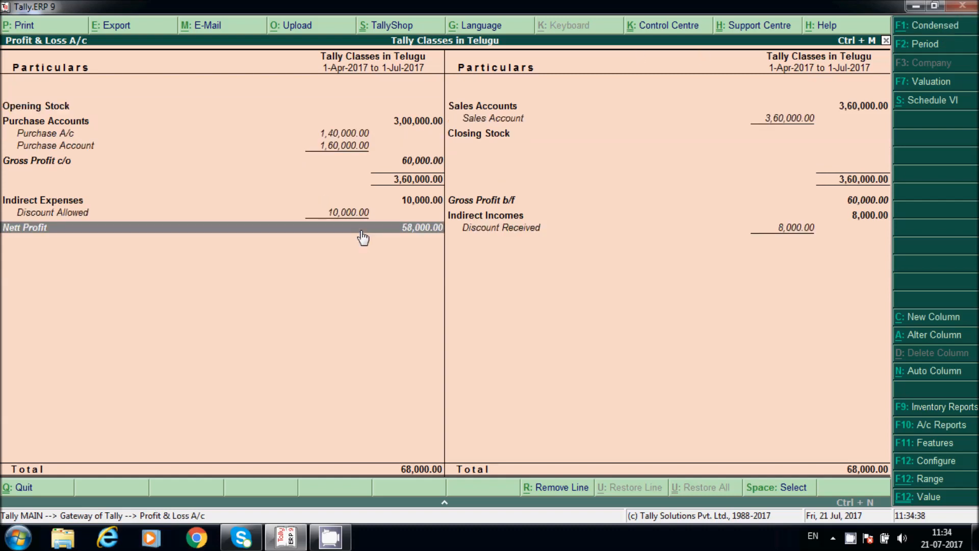
pyautogui.click(492, 119)
pyautogui.press('Return')
pyautogui.press('Return')
pyautogui.press('Down')
pyautogui.press('Down')
pyautogui.press('Return')
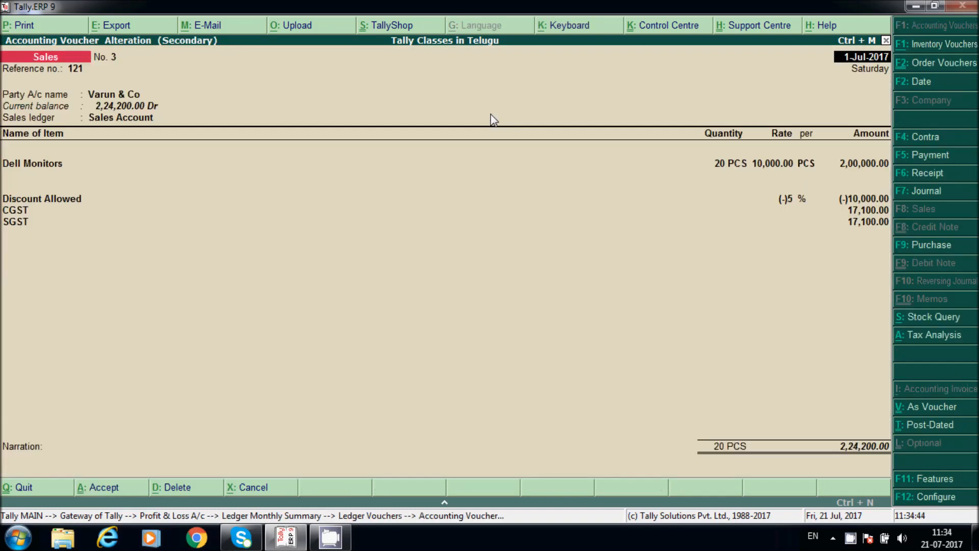
pyautogui.press('Escape')
pyautogui.press('Escape')
pyautogui.press('Escape')
pyautogui.press('Left')
pyautogui.press('Down')
pyautogui.press('Down')
pyautogui.press('Down')
pyautogui.press('Down')
pyautogui.press('Down')
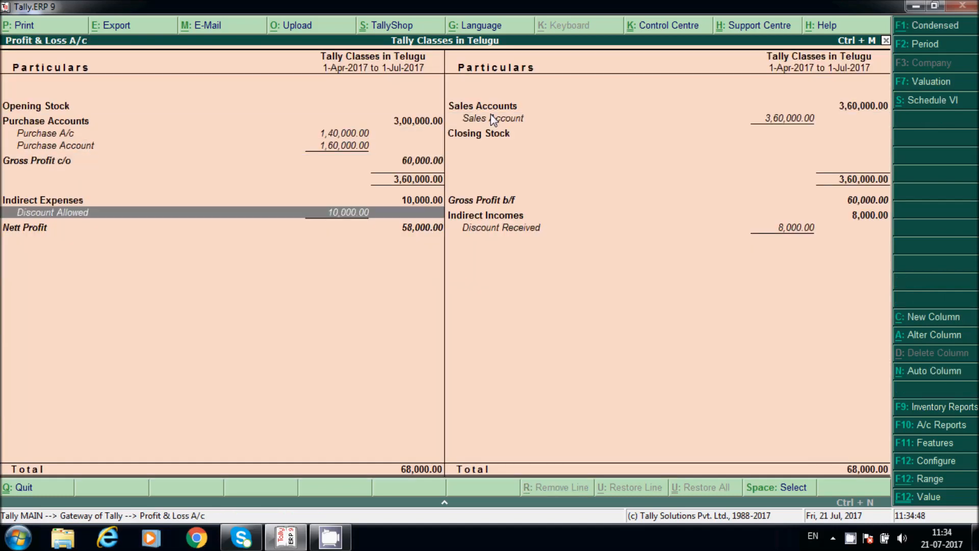
pyautogui.press('Right')
pyautogui.press('Down')
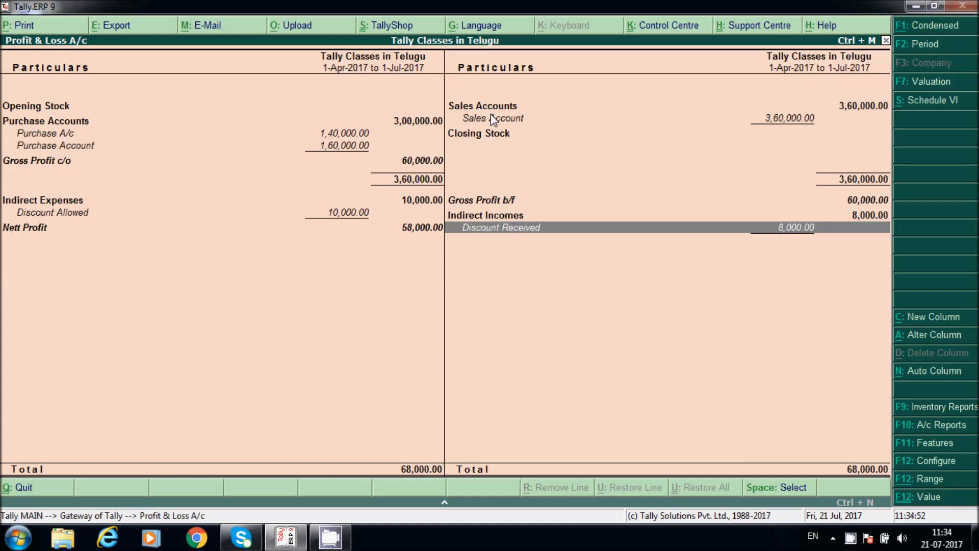
pyautogui.press('Escape')
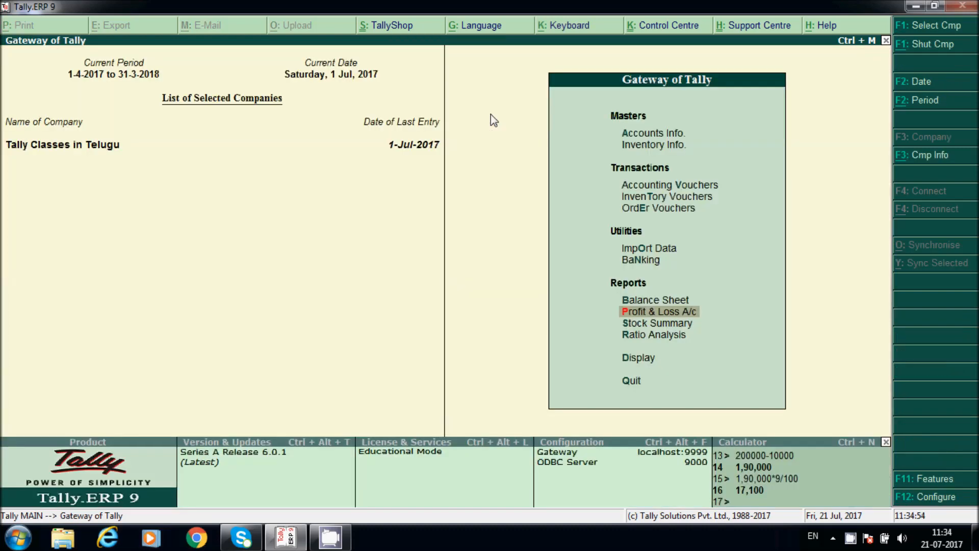
pyautogui.press('d')
pyautogui.press('Down')
pyautogui.press('Down')
pyautogui.press('Down')
pyautogui.press('Down')
pyautogui.press('Down')
pyautogui.press('Down')
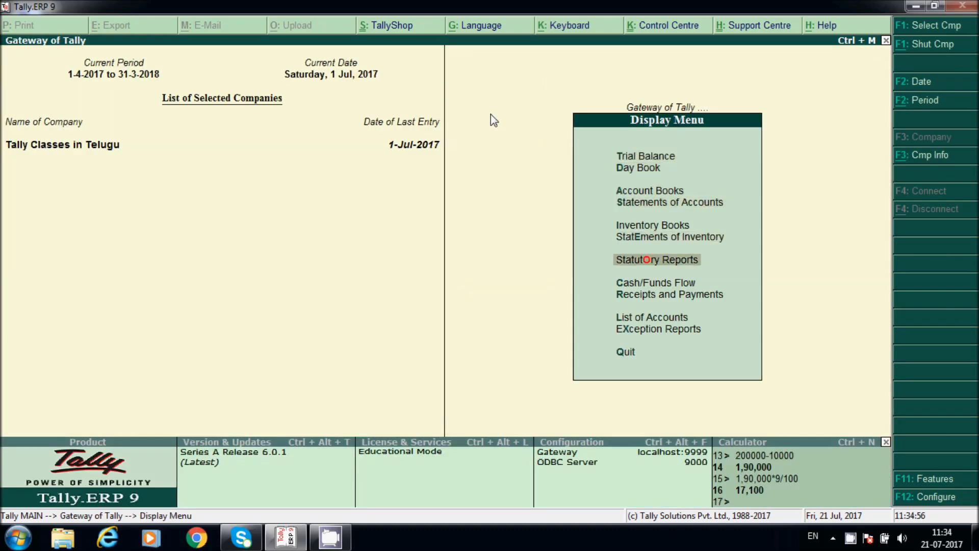
pyautogui.press('Return')
pyautogui.press('Return')
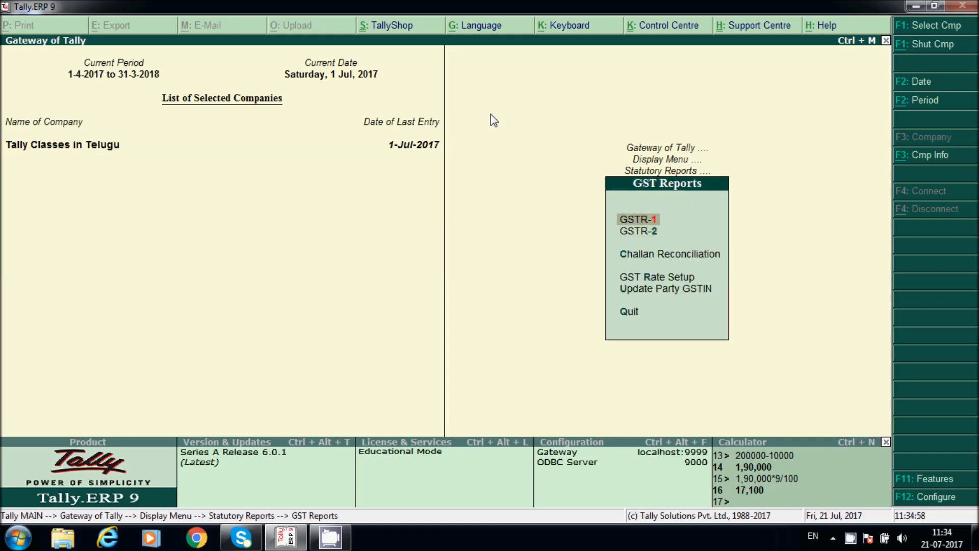
pyautogui.press('Return')
pyautogui.press('Down')
pyautogui.press('Down')
pyautogui.press('Down')
pyautogui.press('Down')
pyautogui.press('Down')
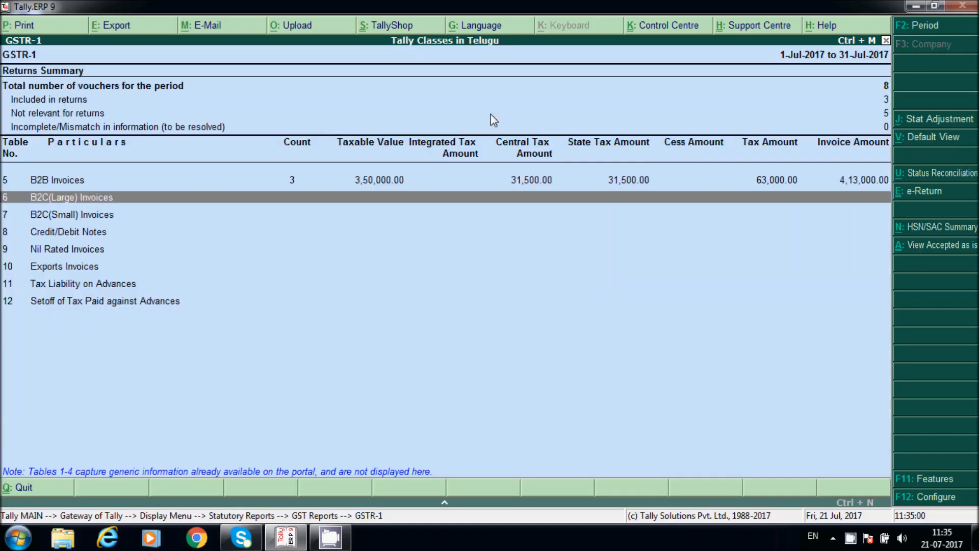
pyautogui.press('Up')
pyautogui.press('Return')
pyautogui.press('Down')
pyautogui.press('Down')
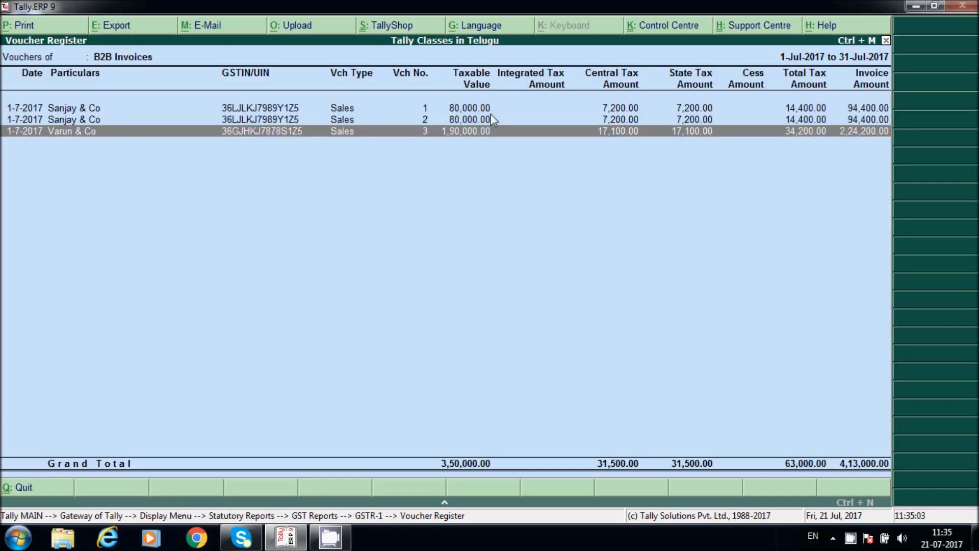
pyautogui.press('Return')
pyautogui.press('Escape')
pyautogui.press('Escape')
pyautogui.press('Escape')
pyautogui.press('Down')
pyautogui.press('Return')
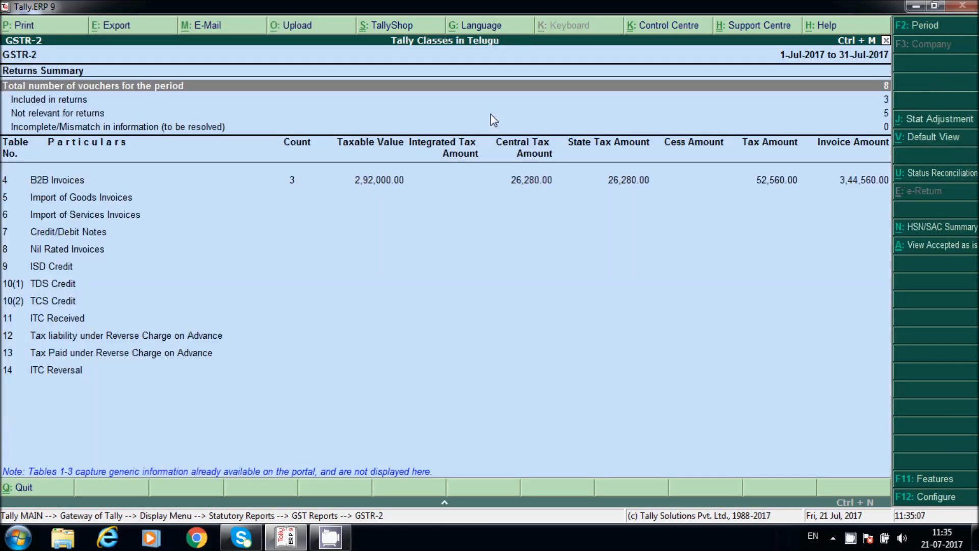
pyautogui.press('Down')
pyautogui.press('Down')
pyautogui.press('Down')
pyautogui.press('Up')
pyautogui.press('Return')
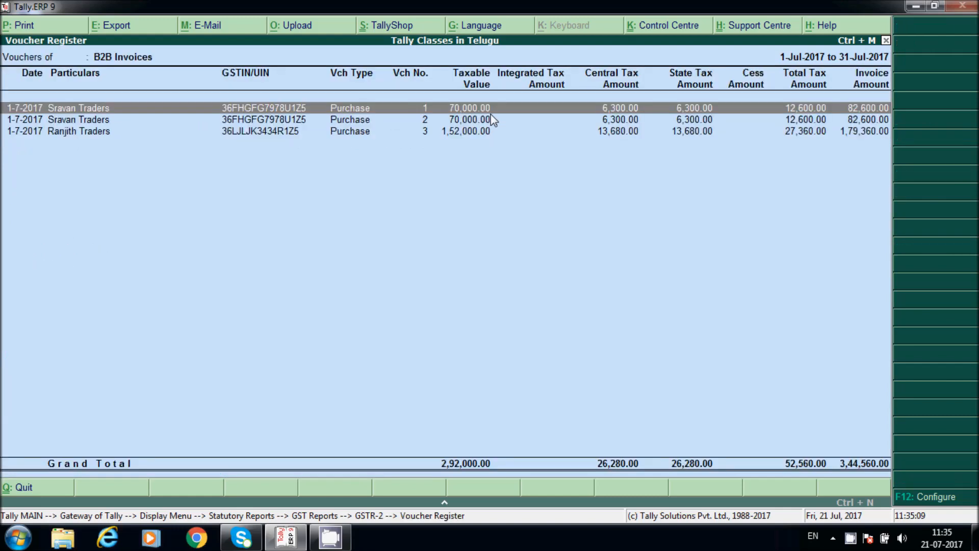
pyautogui.press('Down')
pyautogui.press('Down')
pyautogui.press('Return')
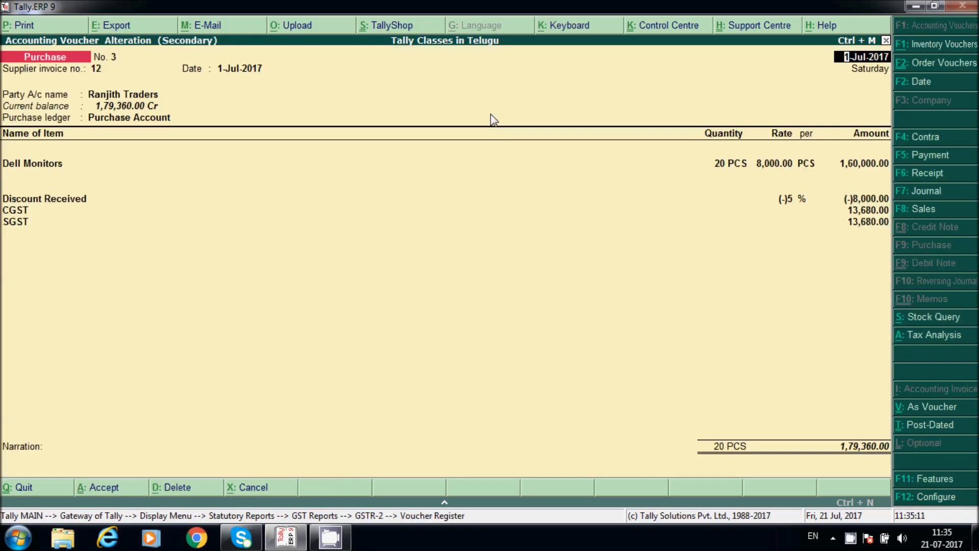
pyautogui.press('Escape')
pyautogui.press('y')
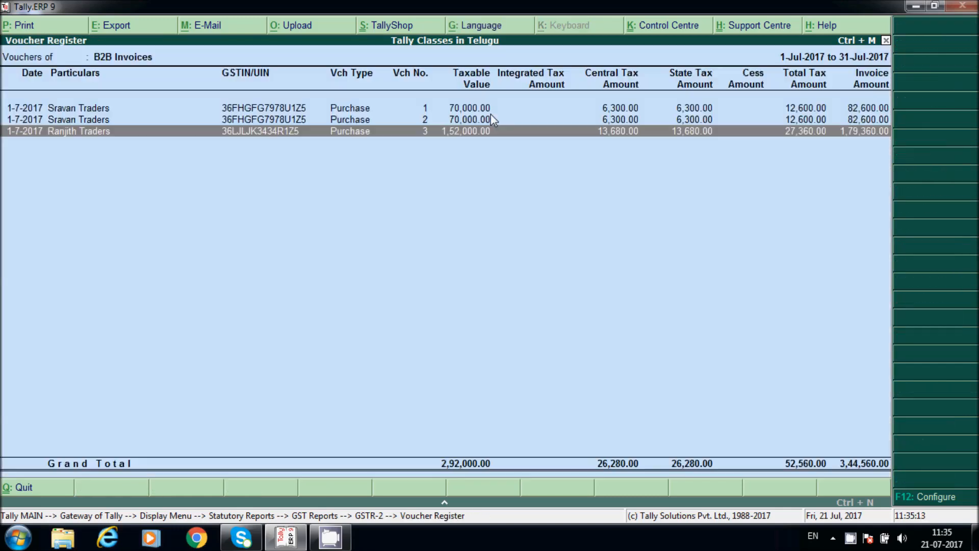
pyautogui.press('Escape')
pyautogui.press('Escape')
pyautogui.press('Escape')
pyautogui.press('Escape')
pyautogui.press('Escape')
pyautogui.press('Escape')
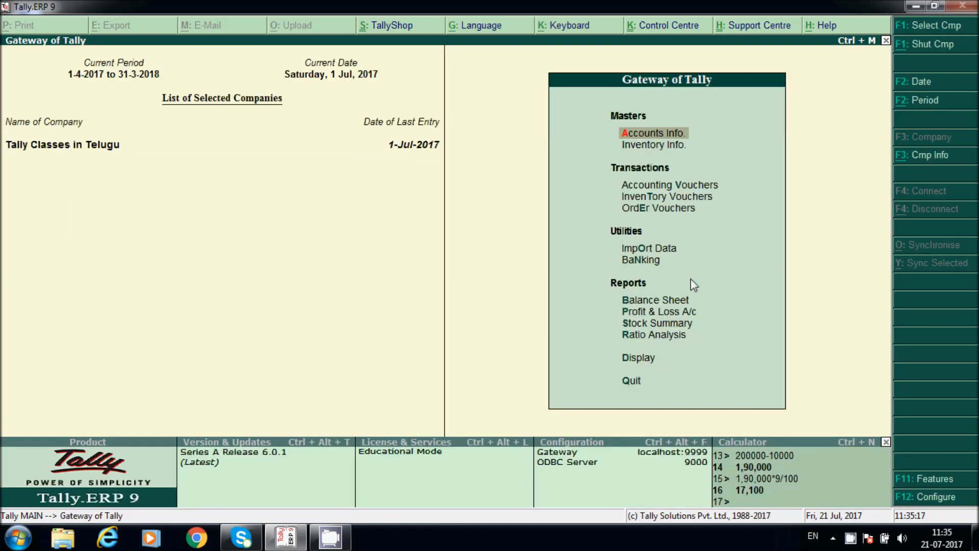